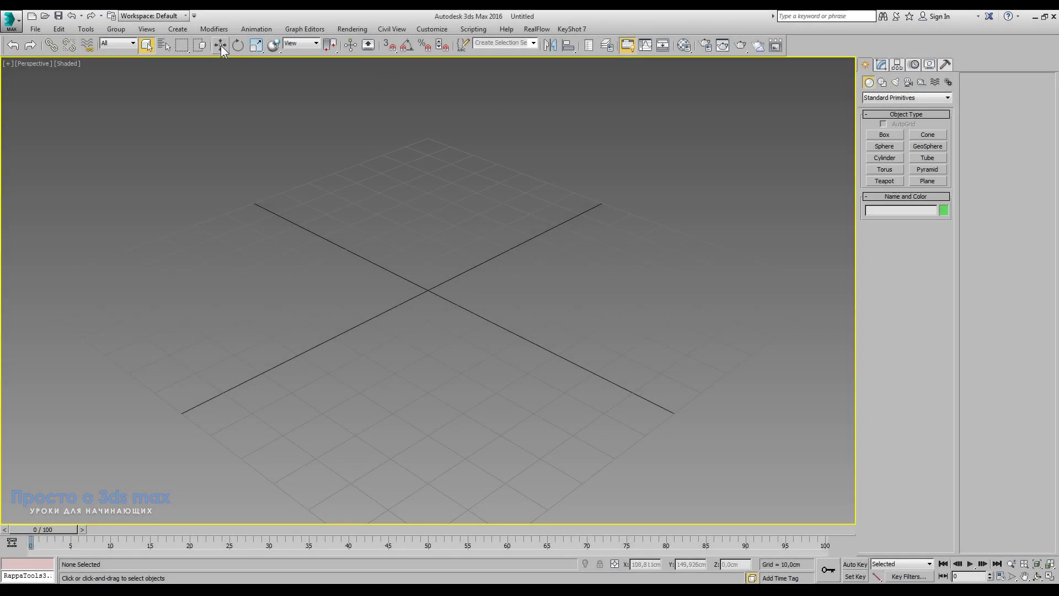
Step: Cycle through Move, Rotate and Scale, ending with Select and Uniform Scale active
key("w")
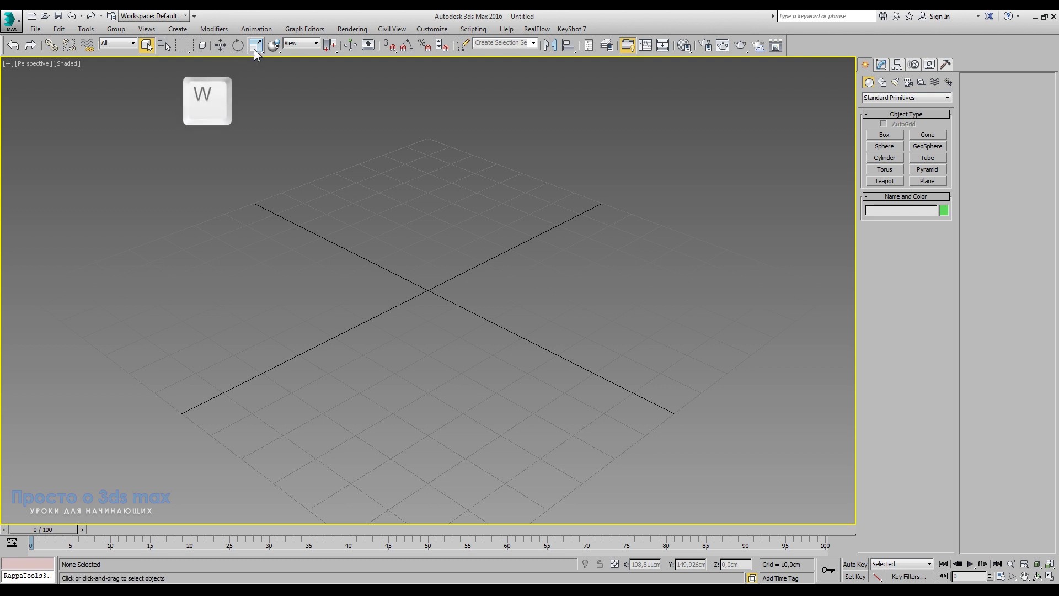
key("e")
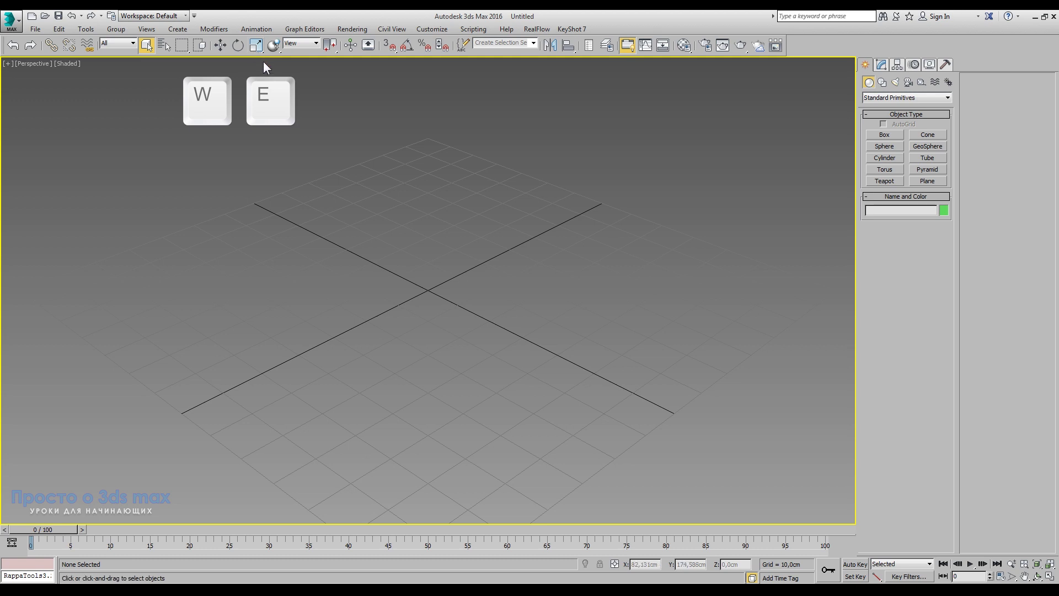
key("r")
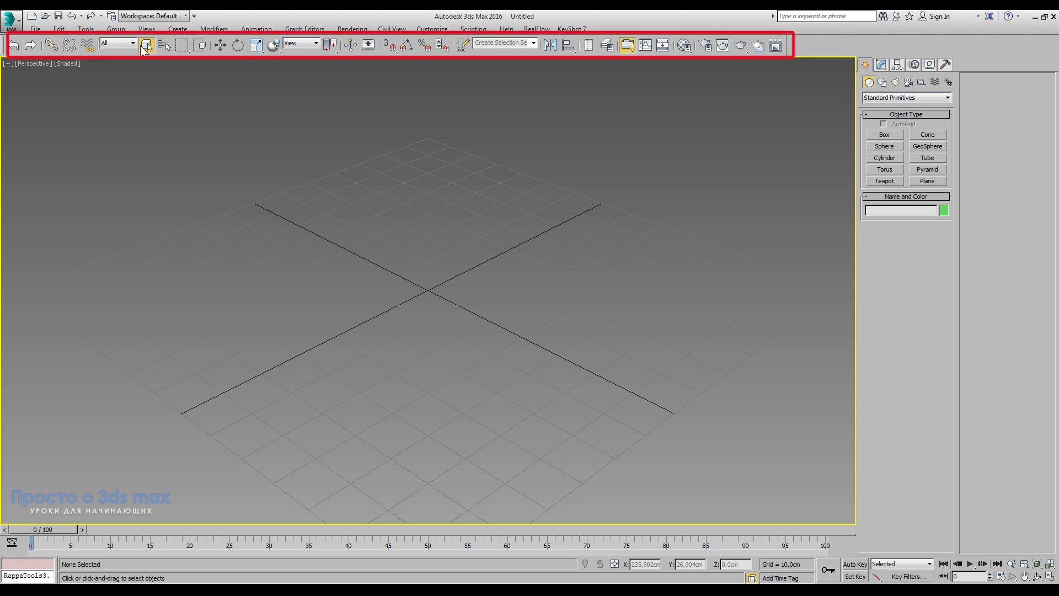
left_click(220, 45)
left_click(238, 46)
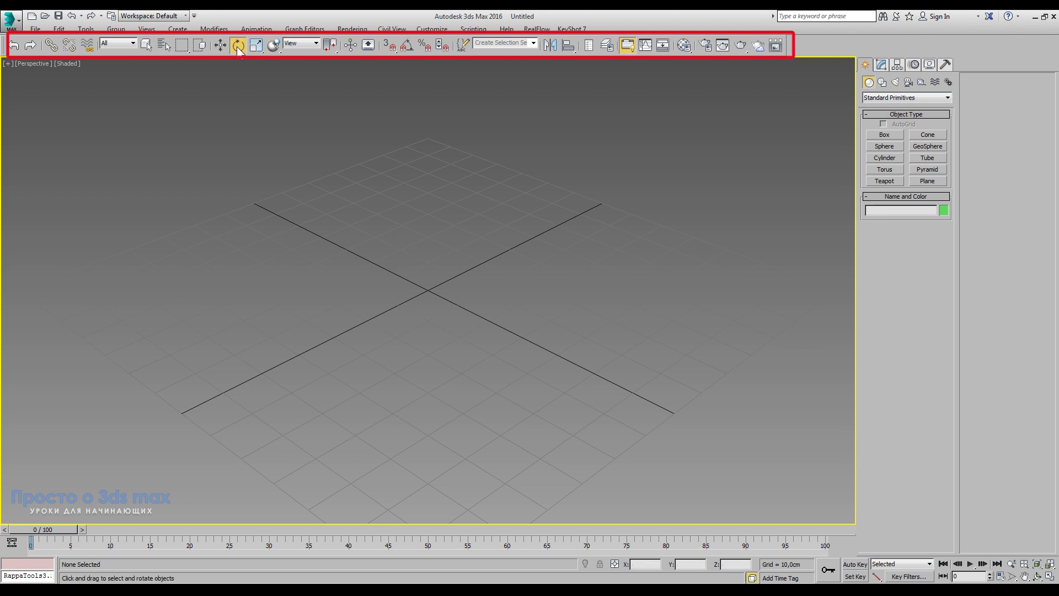
left_click(253, 47)
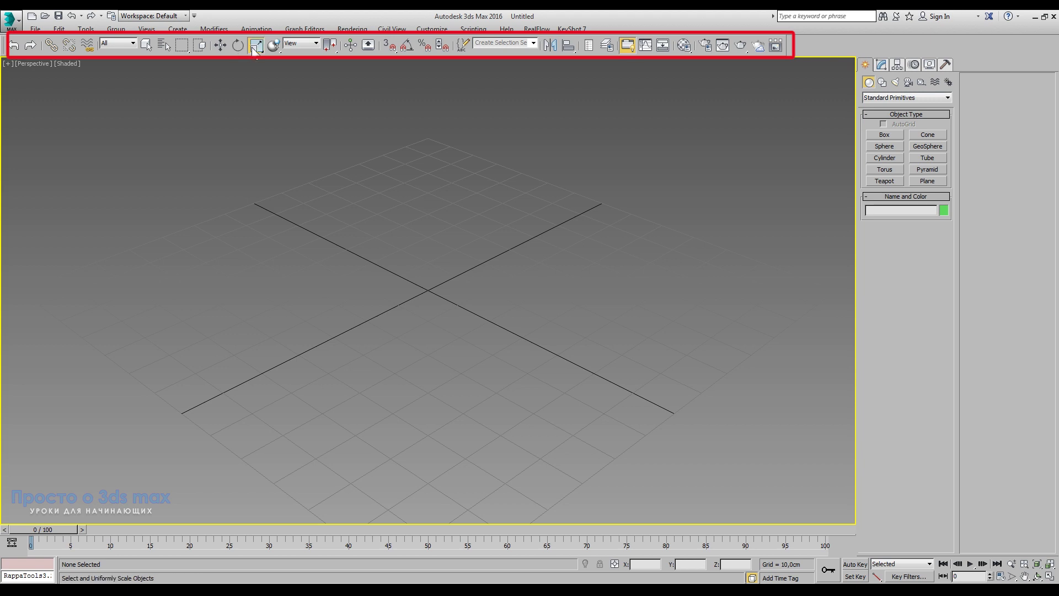
Step: Create a box at the left of the grid and an orange sphere near the centre
left_click(885, 136)
left_click_drag(161, 286, 241, 411)
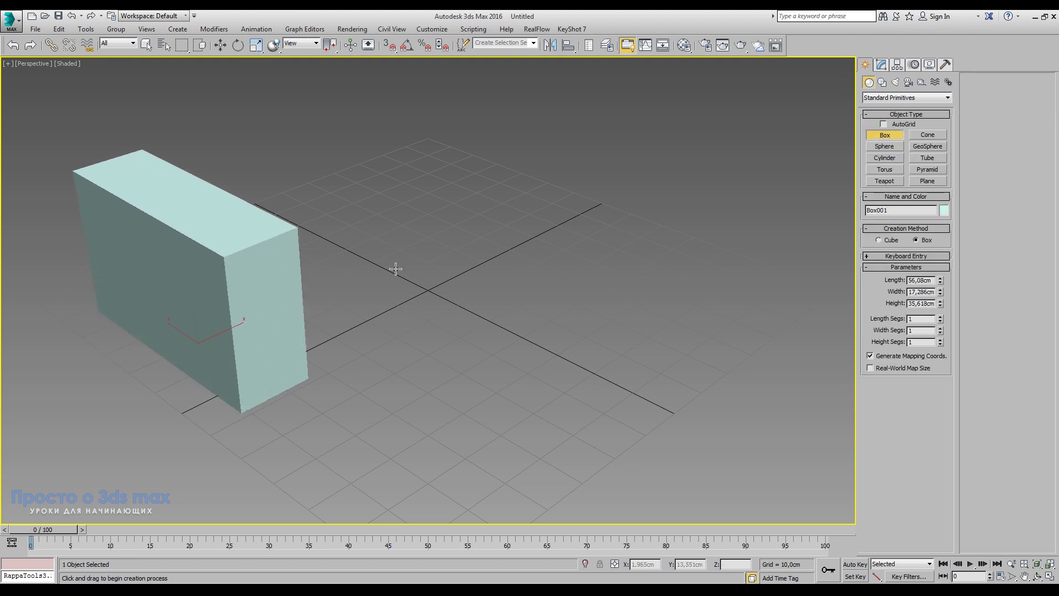
key("Escape")
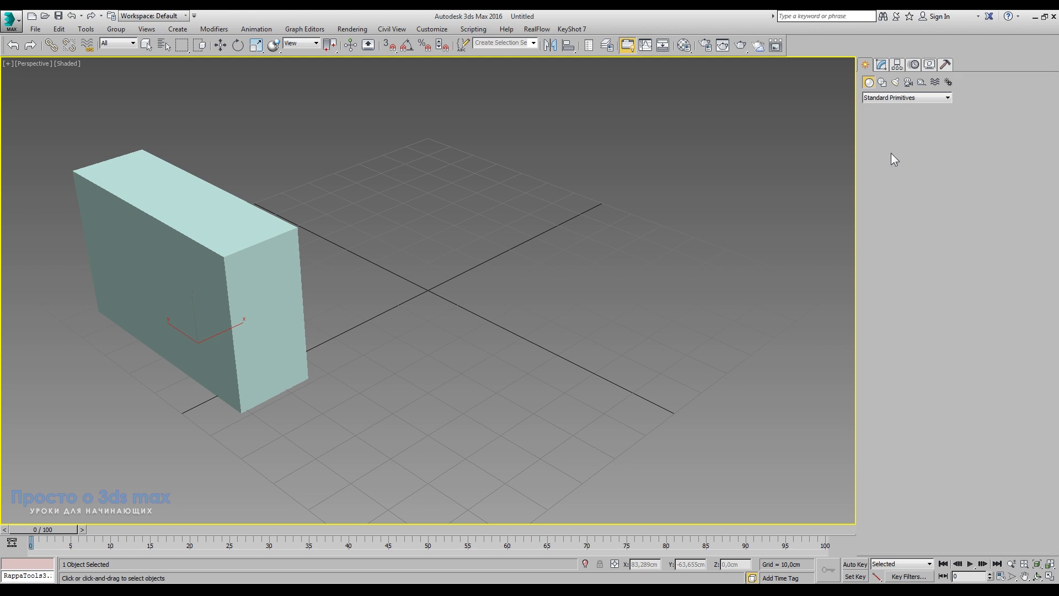
left_click(886, 146)
left_click_drag(472, 229, 478, 260)
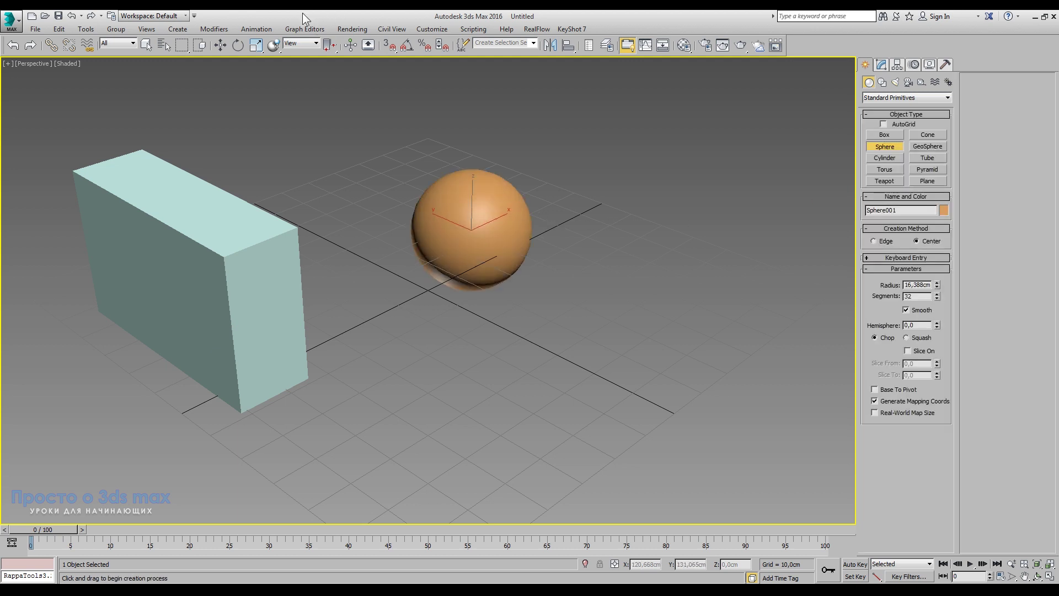
Step: Return to Select and Move and set the viewport to Shaded + Edged Faces
left_click(220, 45)
left_click(64, 69)
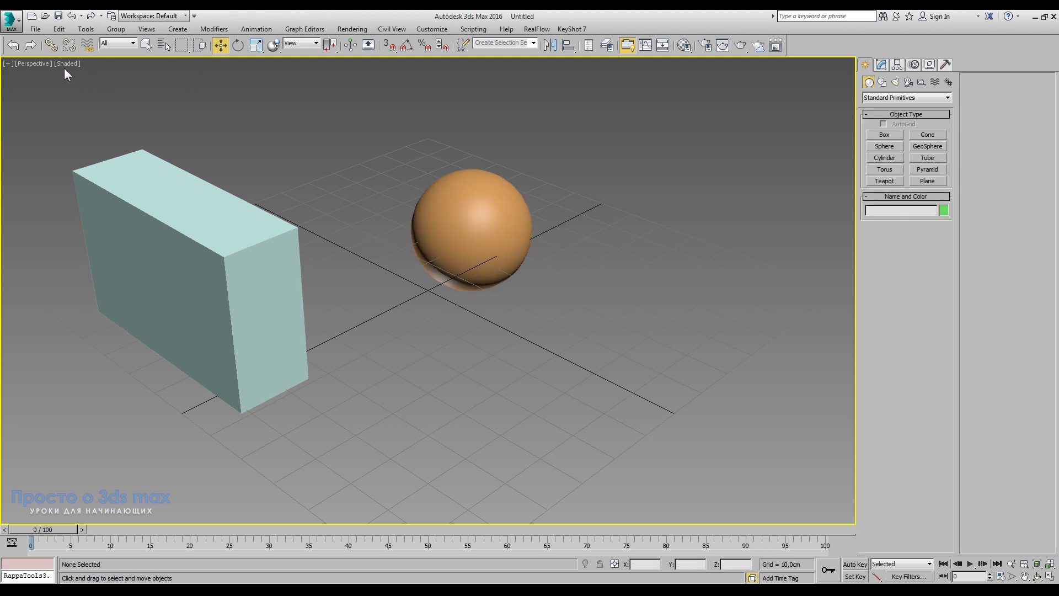
left_click(77, 112)
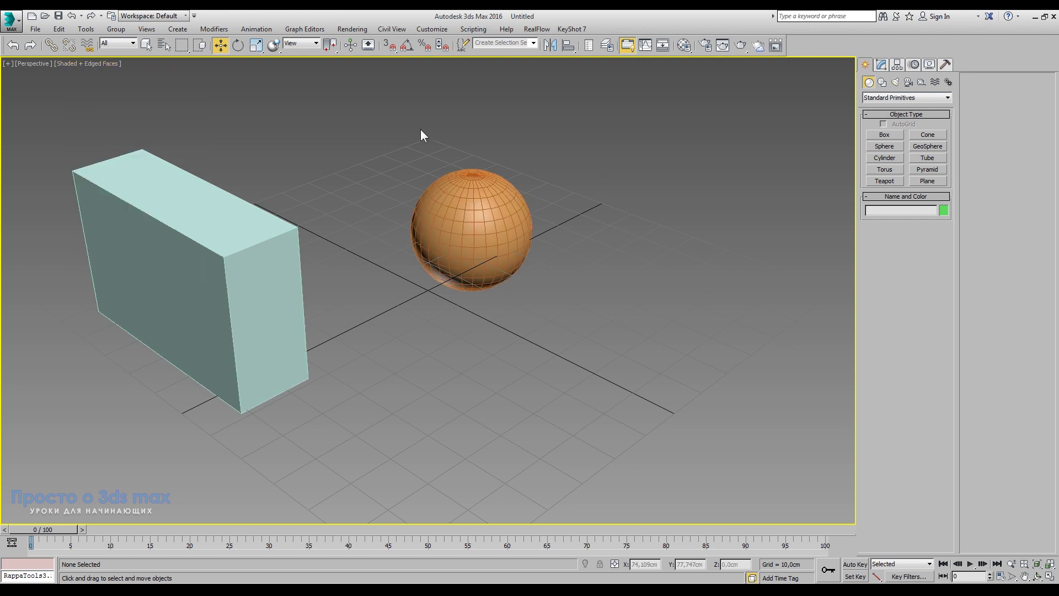
Step: Select the box in the Perspective viewport with Select and Move
key("w")
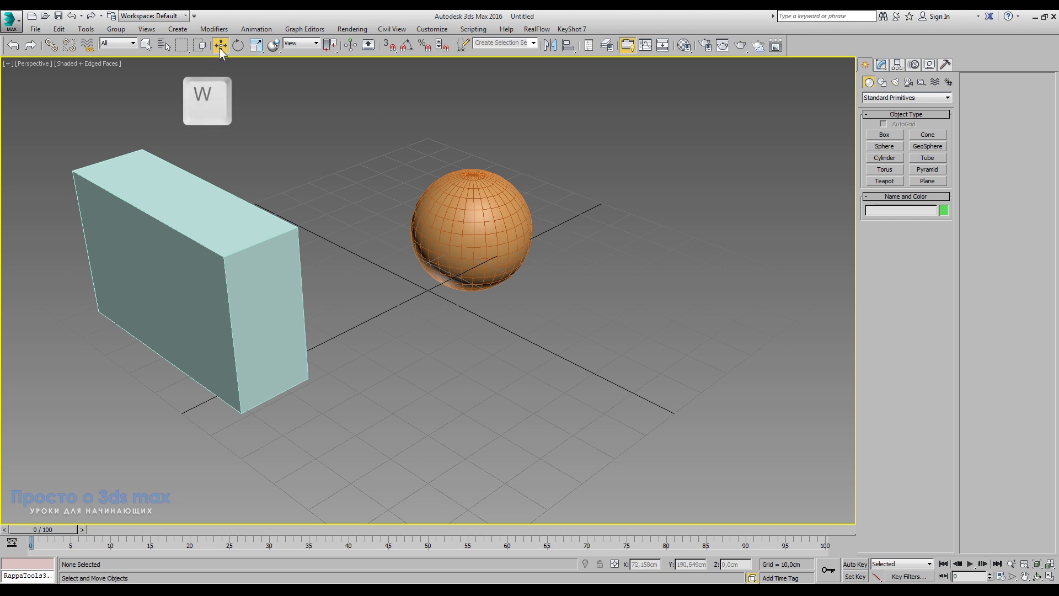
left_click(230, 312)
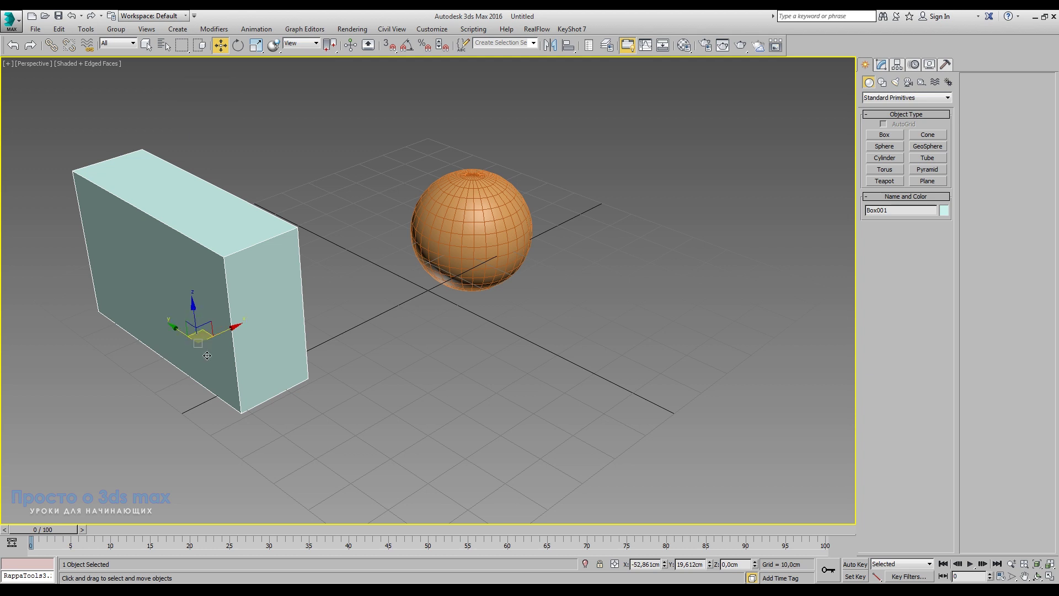
left_click(433, 29)
left_click(444, 205)
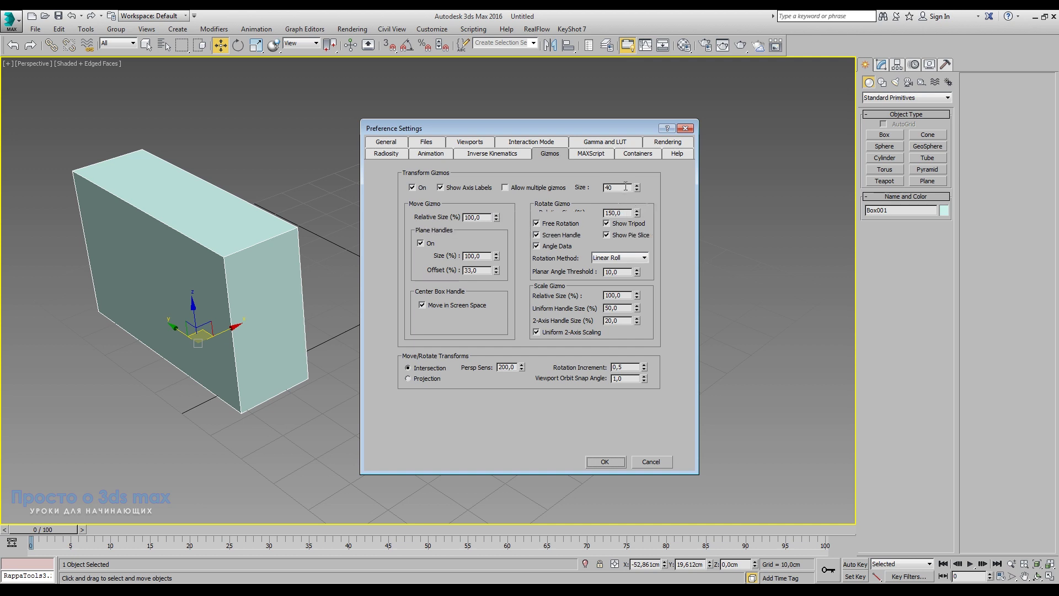
double_click(618, 187)
type("80")
left_click(612, 463)
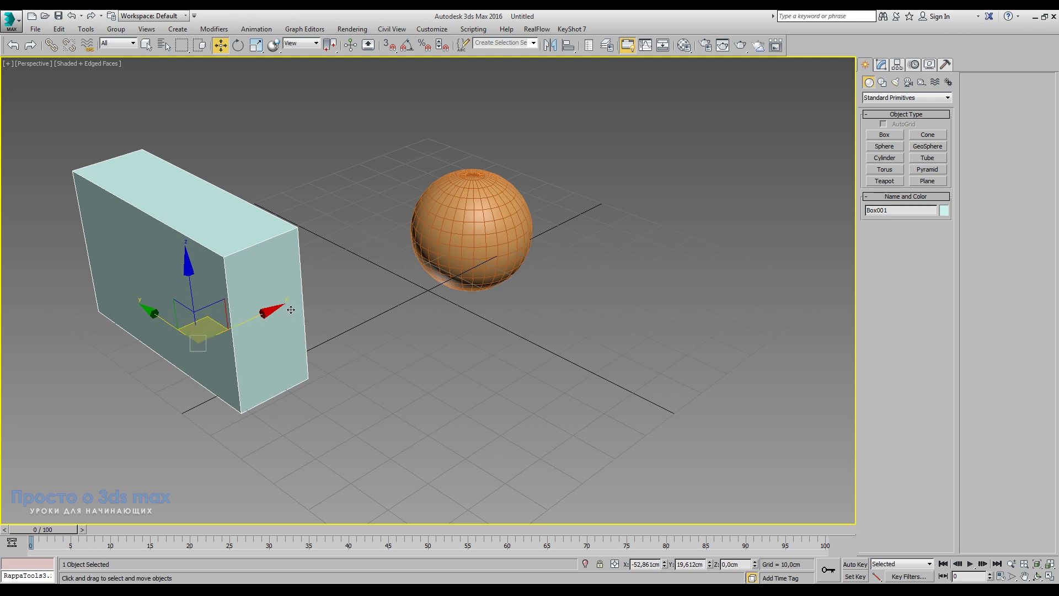
left_click(431, 28)
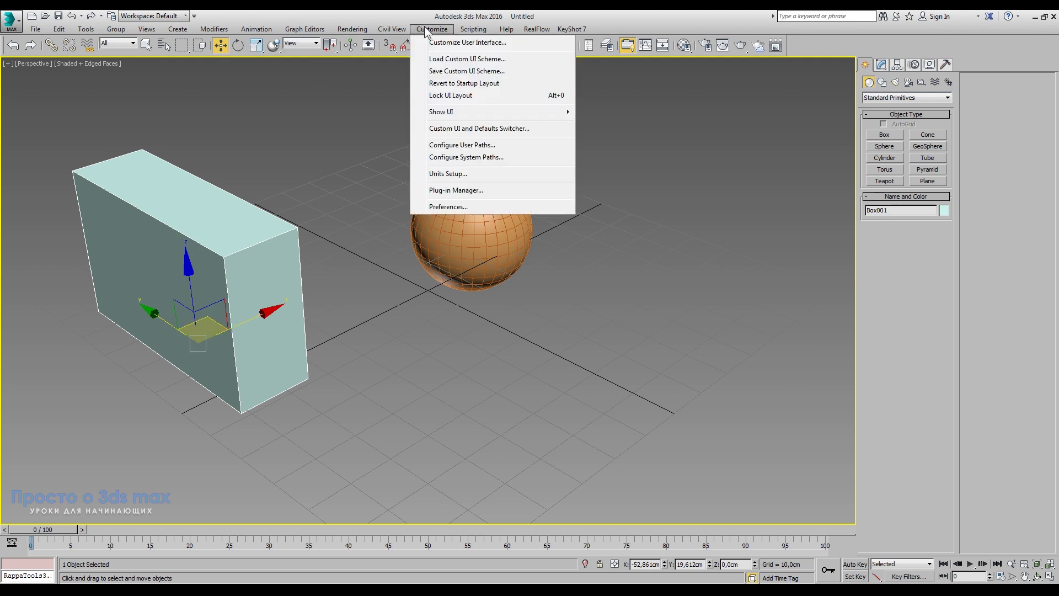
left_click(451, 207)
double_click(606, 188)
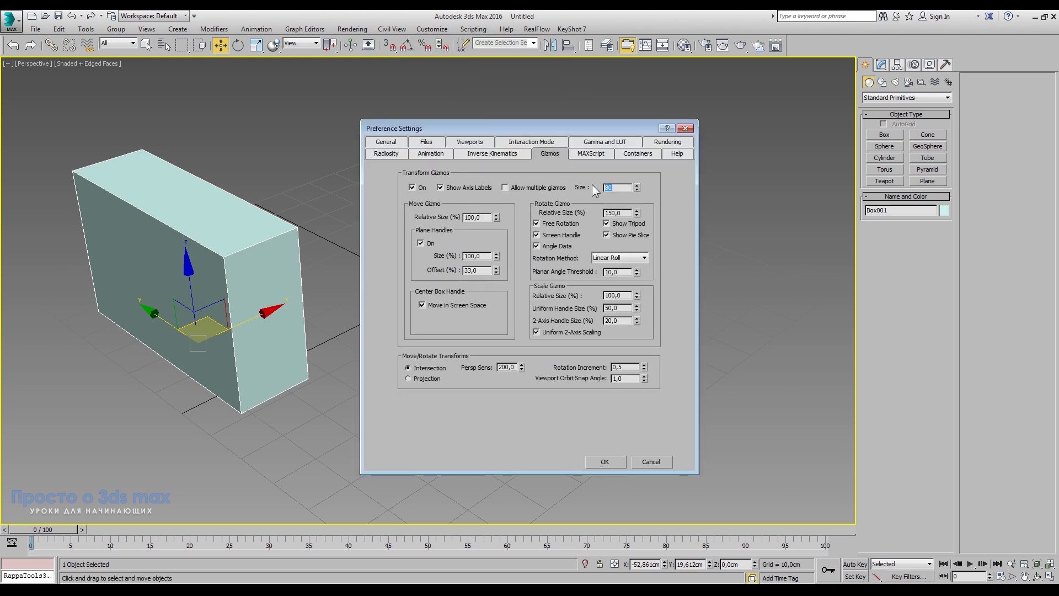
type("40")
key("Return")
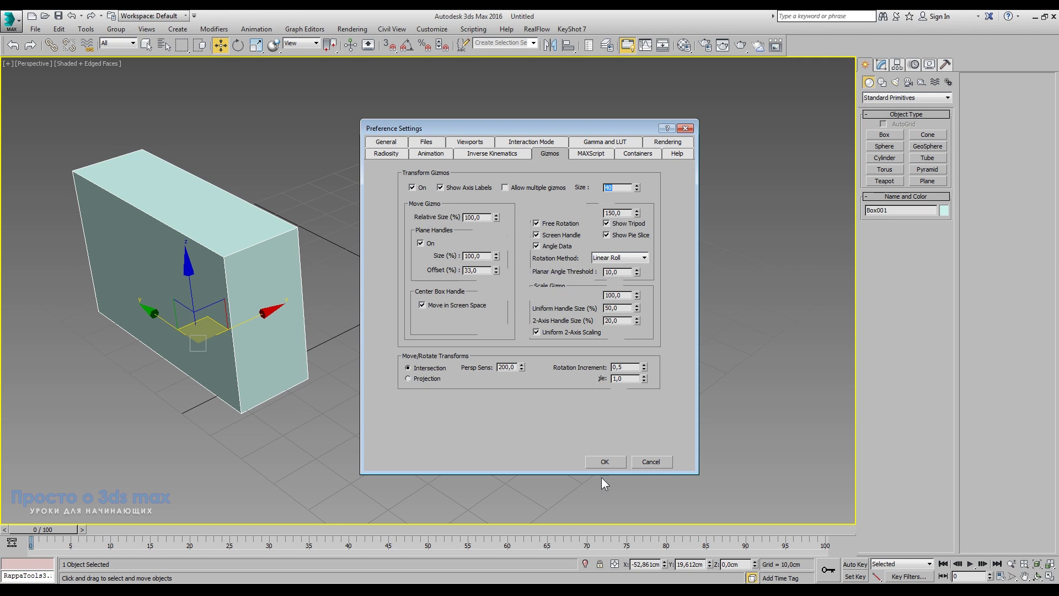
left_click(605, 462)
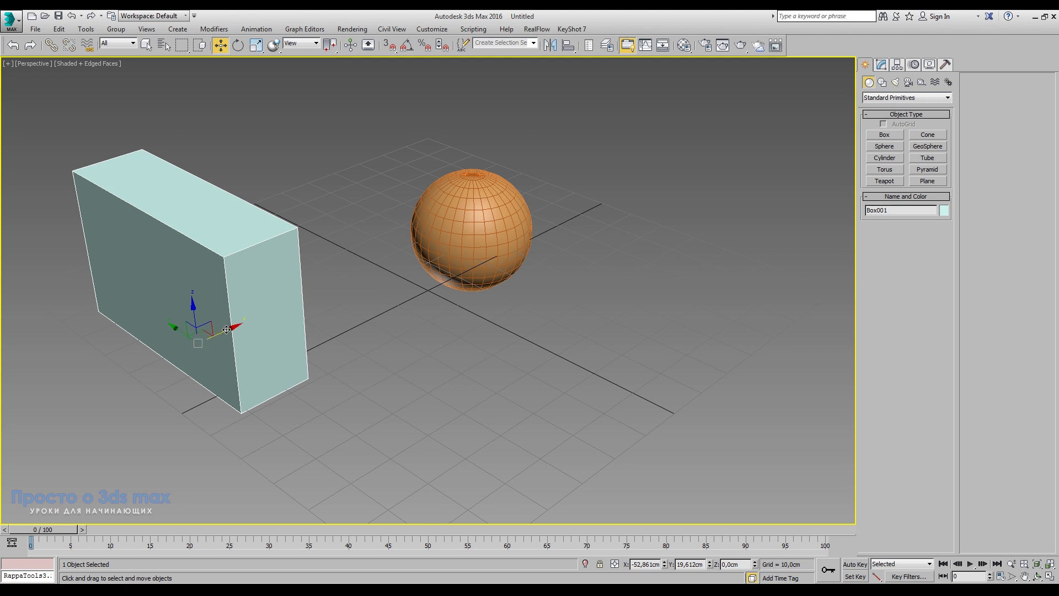
Step: Drag the box with the move gizmo to a spot just left of the sphere
mouse_move(227, 329)
left_mouse_down()
mouse_move(305, 303)
mouse_move(245, 375)
mouse_move(355, 318)
mouse_move(233, 390)
mouse_move(235, 368)
mouse_move(270, 336)
left_mouse_up()
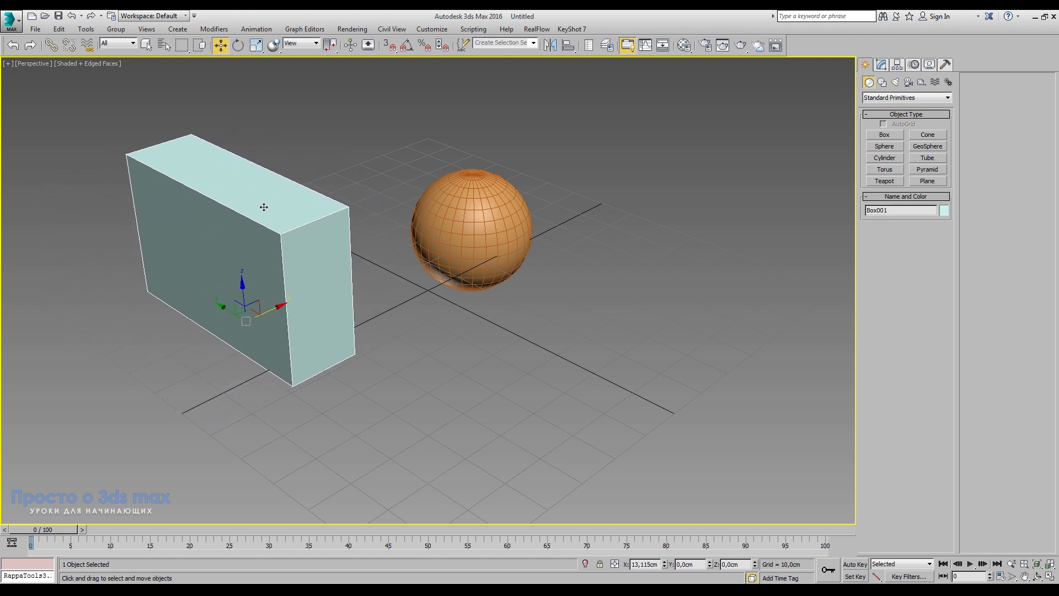
left_click_drag(270, 336, 267, 347)
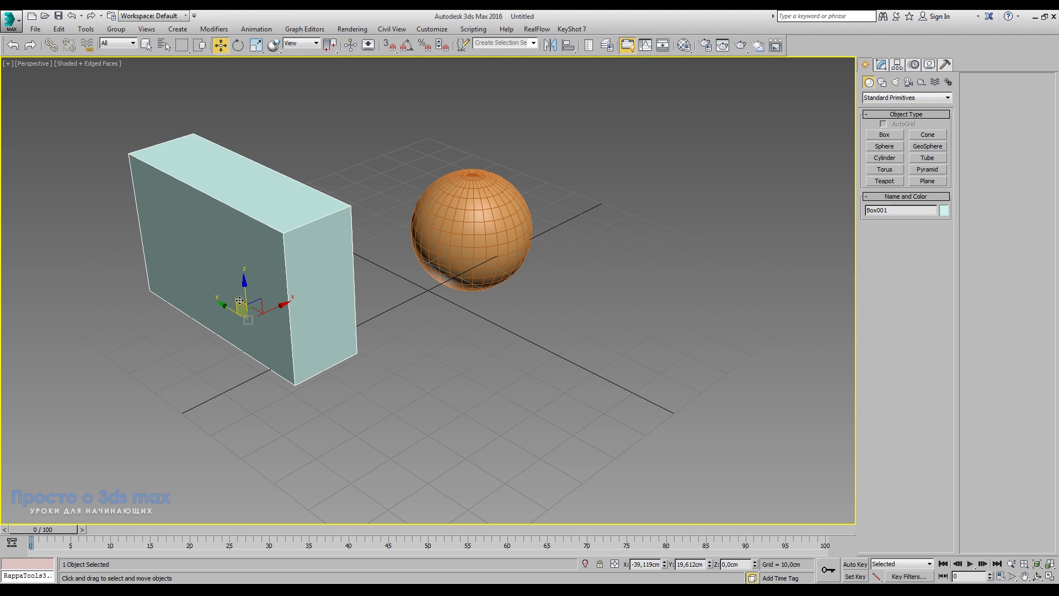
mouse_move(239, 300)
left_mouse_down()
mouse_move(252, 243)
mouse_move(278, 302)
left_mouse_up()
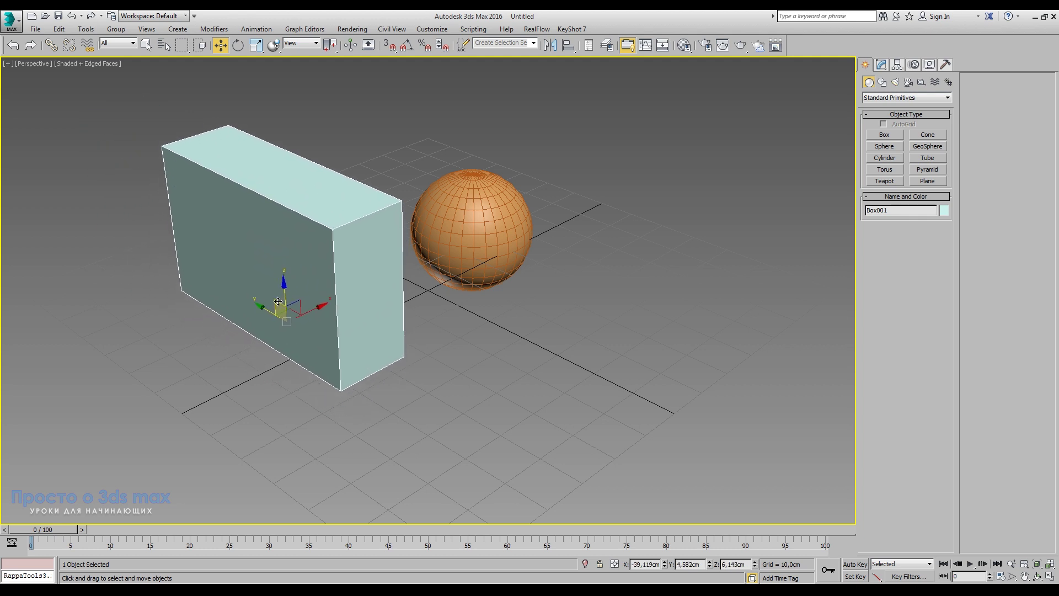
mouse_move(278, 302)
left_mouse_down()
mouse_move(235, 294)
mouse_move(237, 306)
mouse_move(253, 263)
mouse_move(273, 296)
left_mouse_up()
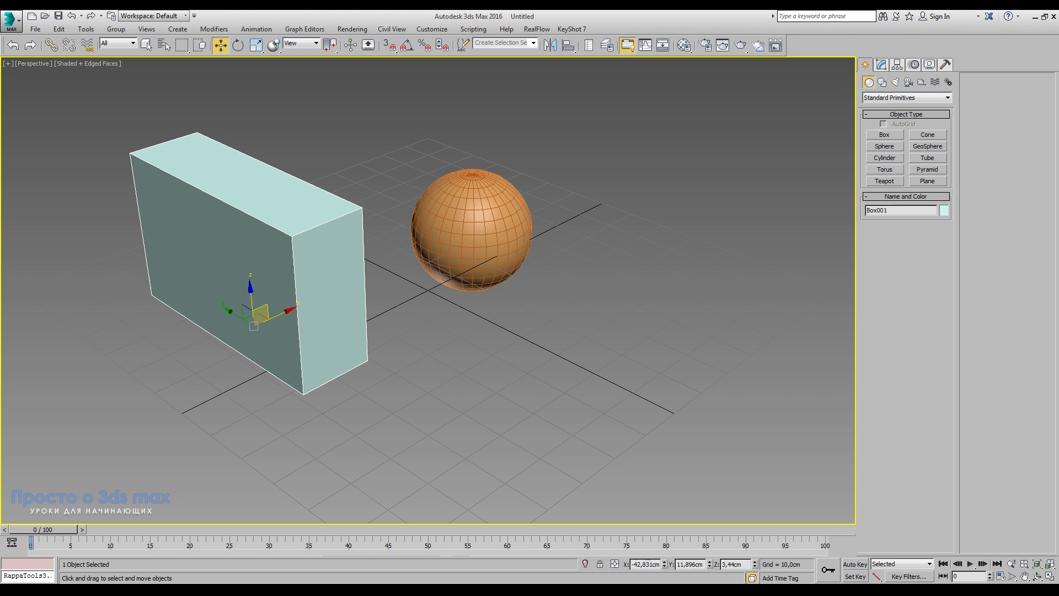
Step: Select the sphere and type a new X position into the status bar field
left_click(478, 243)
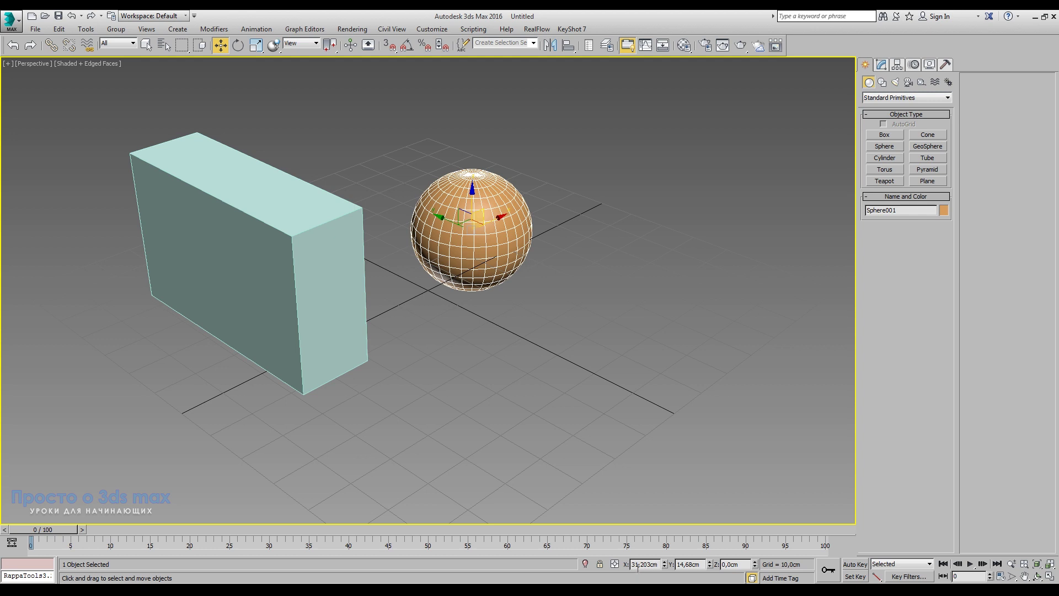
double_click(636, 564)
type("51")
left_click_drag(638, 567, 630, 567)
type("58")
key("Return")
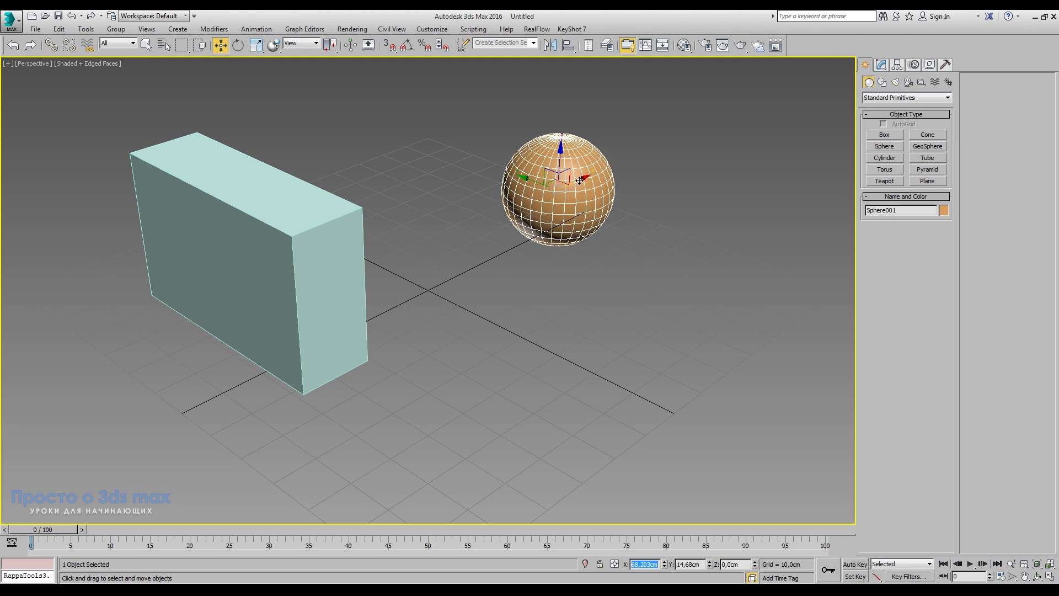
Step: Drag the sphere, then zero its X and Y spinners to place it at the origin
mouse_move(574, 185)
left_mouse_down()
mouse_move(419, 237)
mouse_move(537, 228)
mouse_move(504, 235)
mouse_move(560, 218)
left_mouse_up()
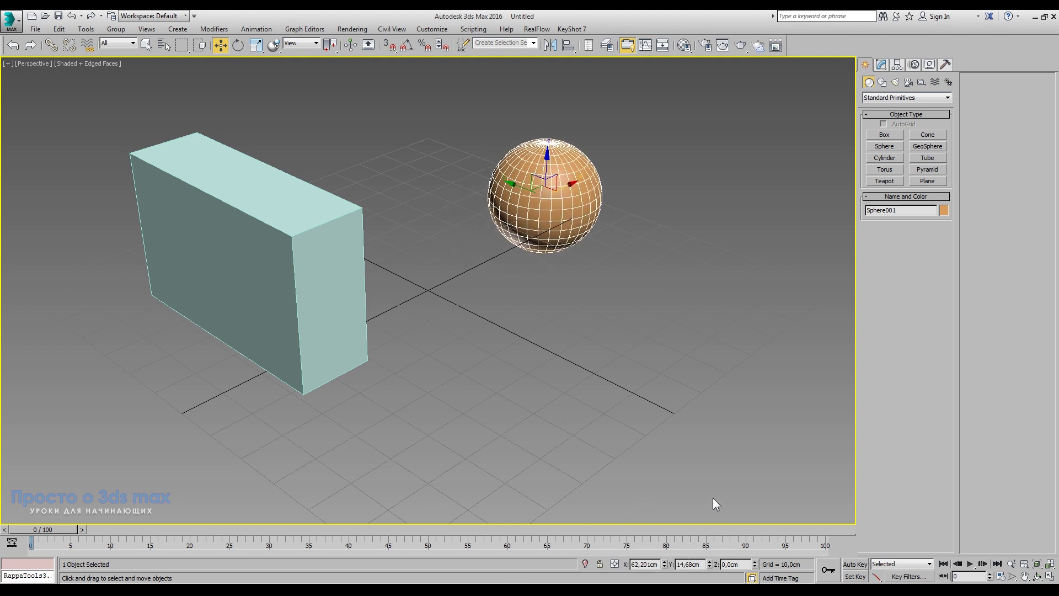
right_click(664, 564)
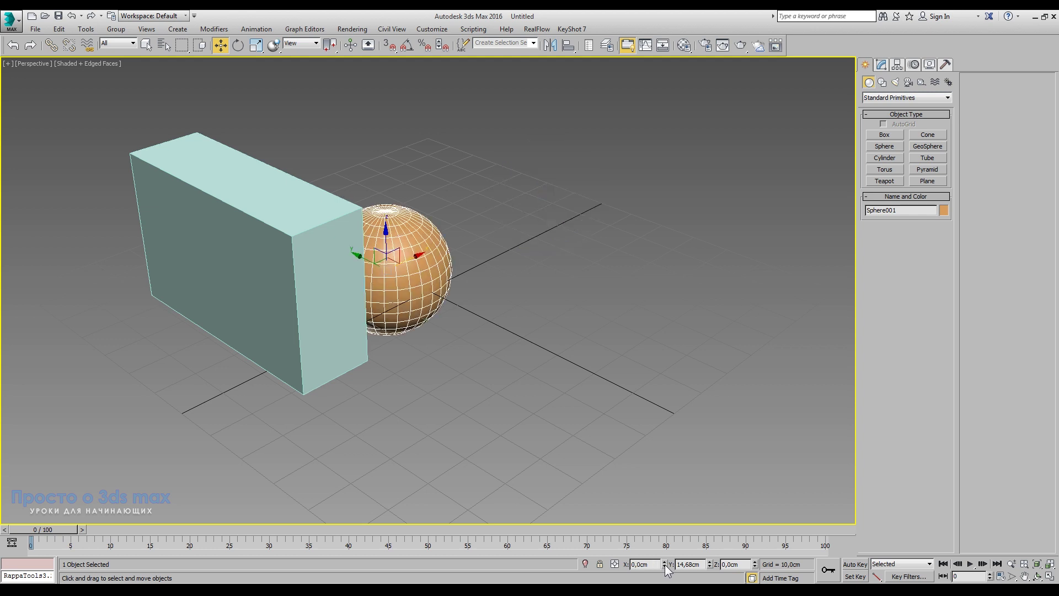
right_click(710, 564)
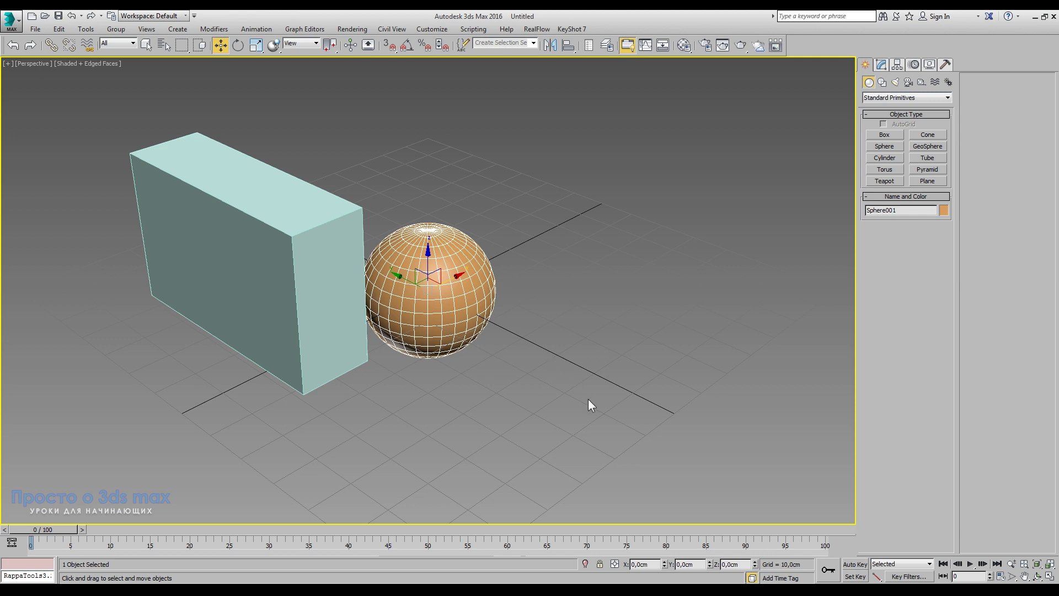
Step: Shift the box slightly along X and orbit the view to a new angle
left_click(279, 309)
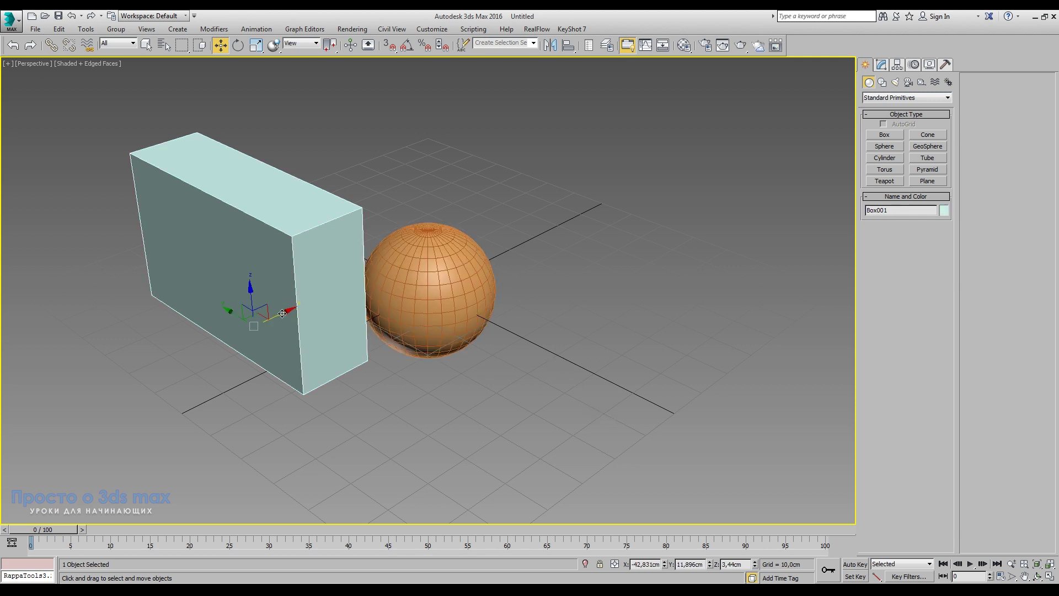
left_click_drag(278, 309, 213, 345)
mouse_move(618, 370)
middle_mouse_down("alt")
mouse_move(558, 372)
mouse_move(615, 329)
mouse_move(631, 341)
mouse_move(625, 351)
middle_mouse_up("alt")
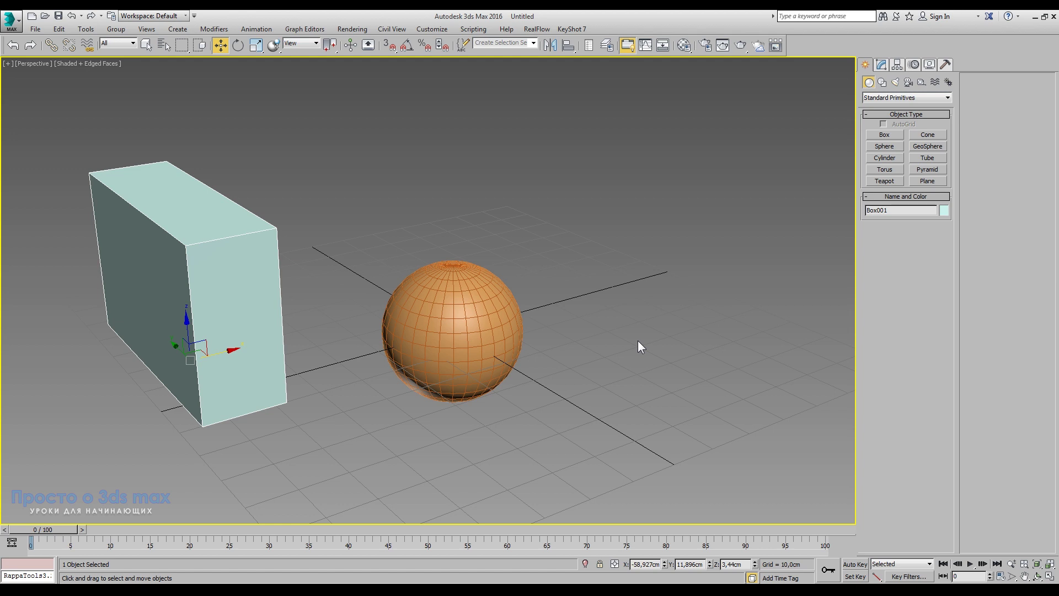
Step: Nudge the sphere along X with Move Type-In open, then select the box for rotating
right_click(222, 45)
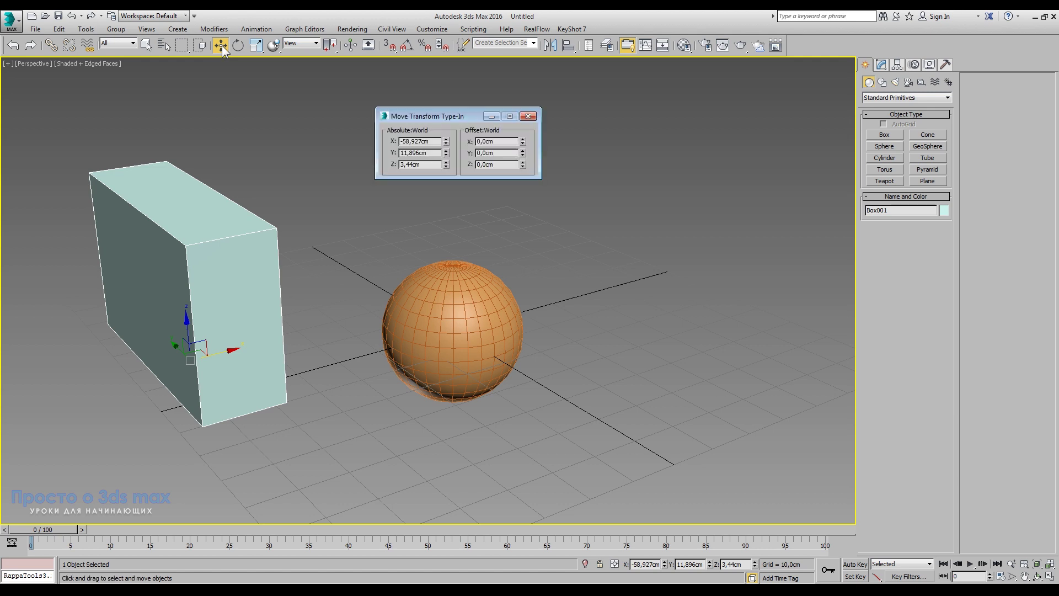
left_click_drag(446, 117, 535, 114)
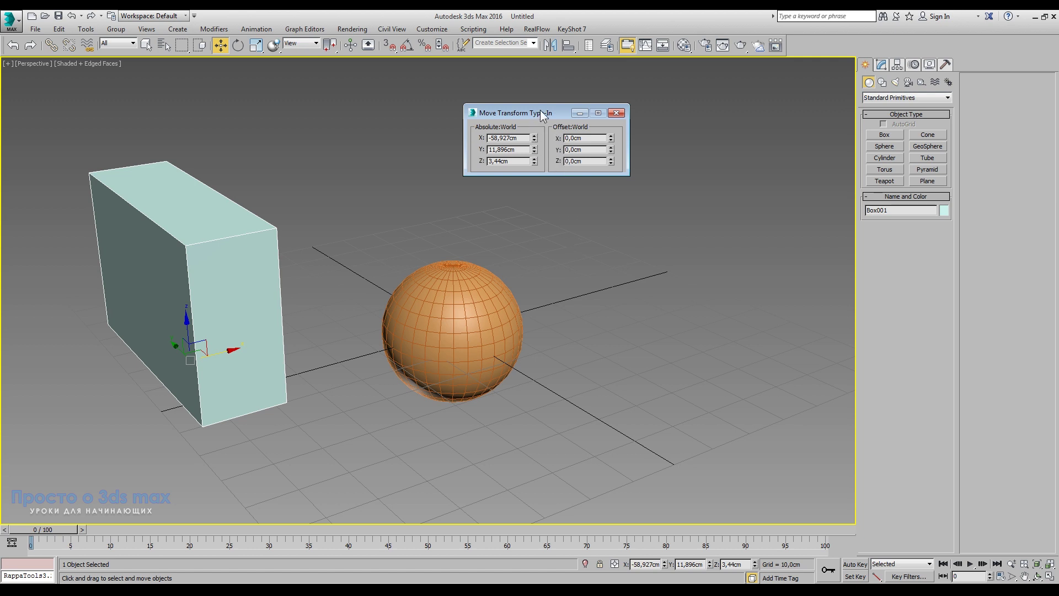
mouse_move(541, 112)
left_mouse_down()
mouse_move(329, 119)
mouse_move(545, 247)
mouse_move(615, 238)
mouse_move(404, 205)
mouse_move(331, 178)
left_mouse_up()
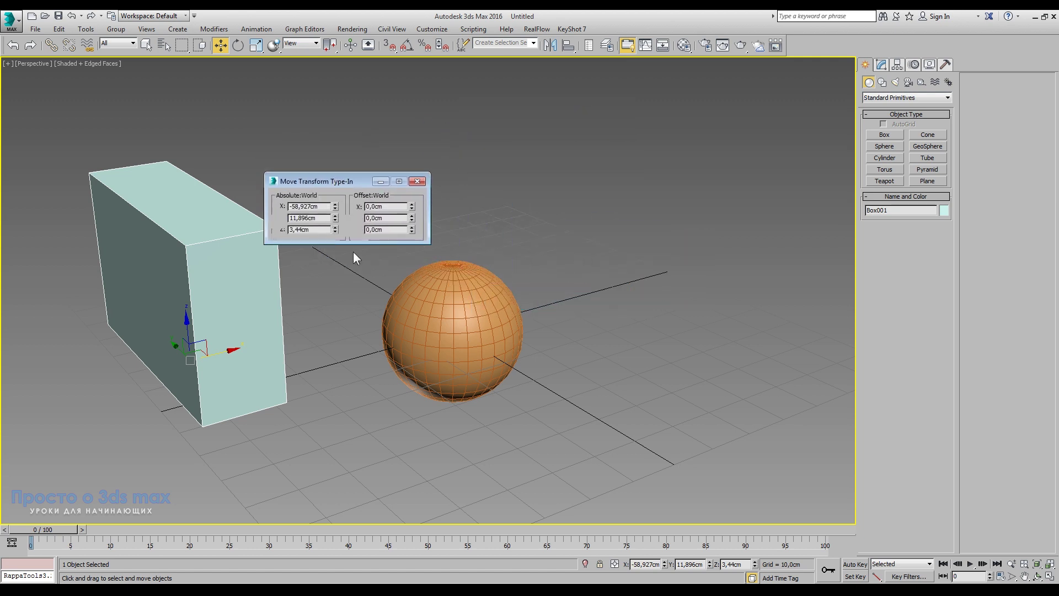
left_click(507, 343)
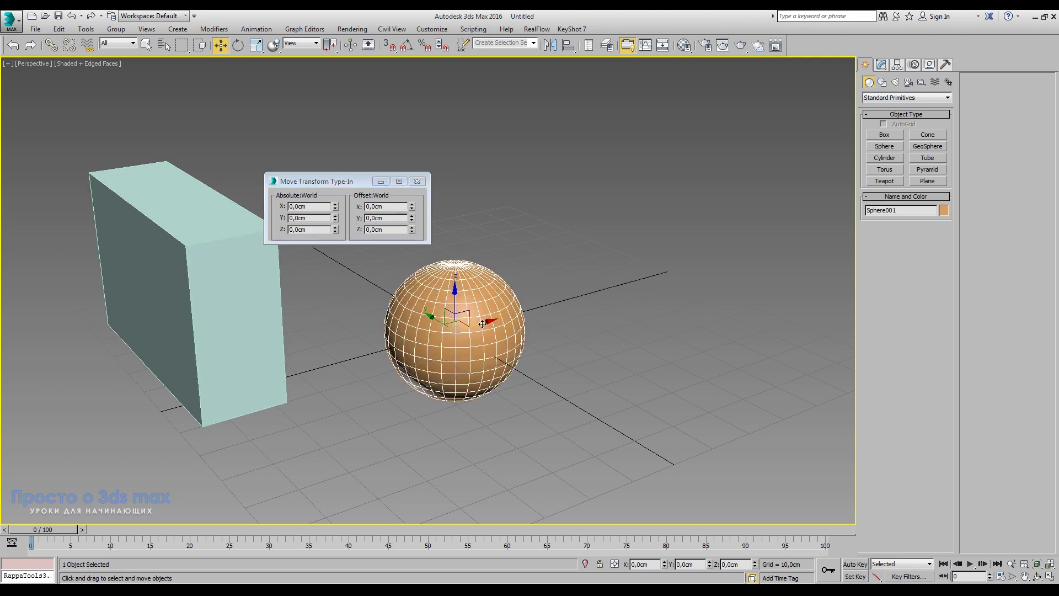
left_click_drag(476, 316, 484, 325)
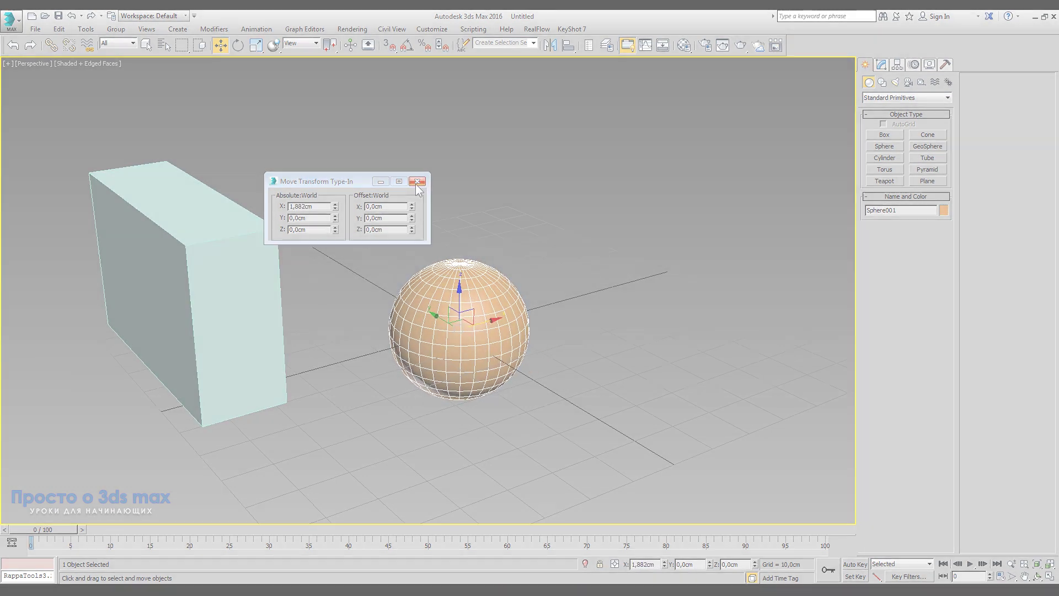
left_click(417, 181)
left_click(232, 210)
key("e")
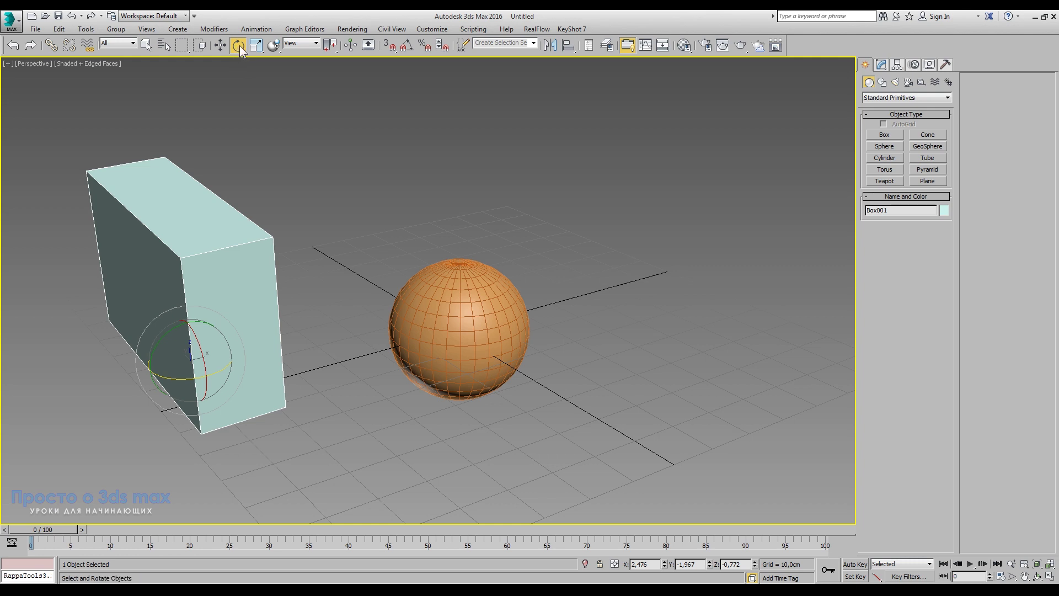
key("e")
mouse_move(195, 365)
left_mouse_down()
mouse_move(219, 350)
mouse_move(221, 362)
left_mouse_up()
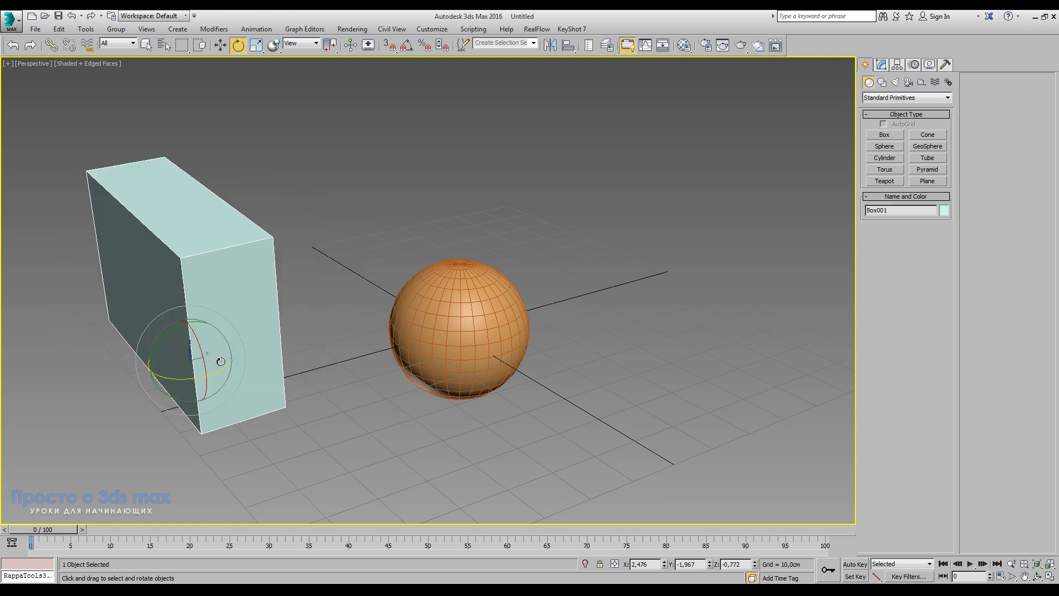
left_click(438, 32)
Step: Turn off Free Rotation and Screen Handle in gizmo preferences, then test-rotate the box
left_click(450, 206)
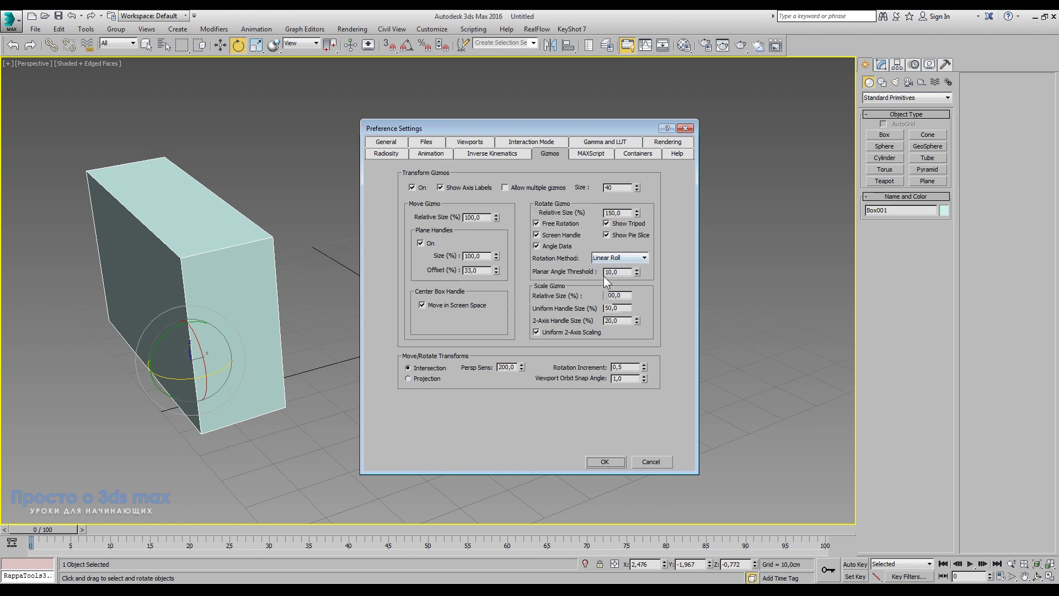
left_click(536, 223)
left_click(536, 234)
left_click(597, 465)
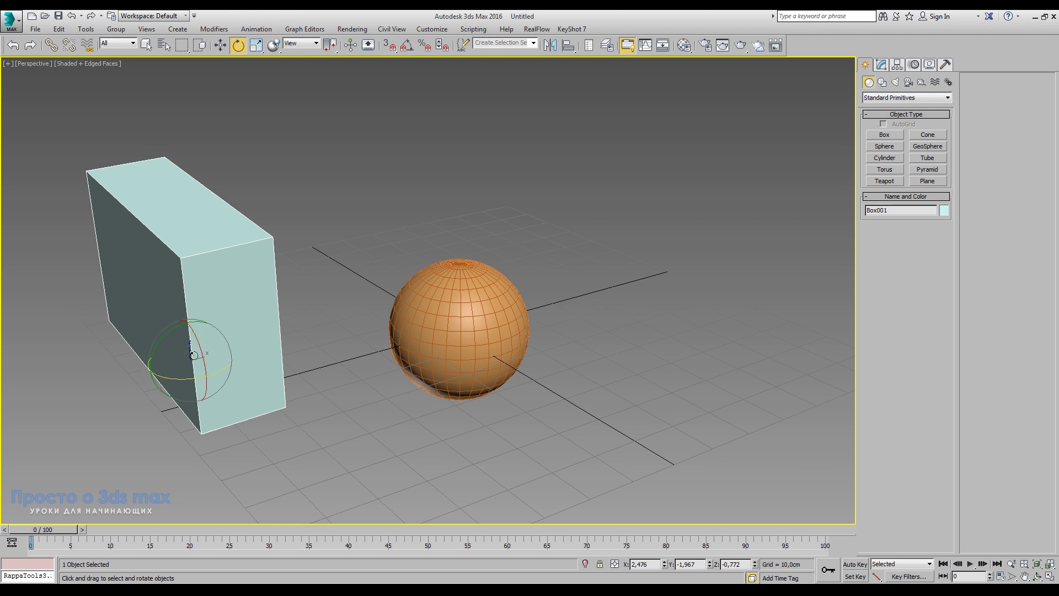
mouse_move(202, 355)
left_mouse_down()
mouse_move(242, 370)
mouse_move(161, 371)
mouse_move(174, 335)
mouse_move(217, 324)
left_mouse_up()
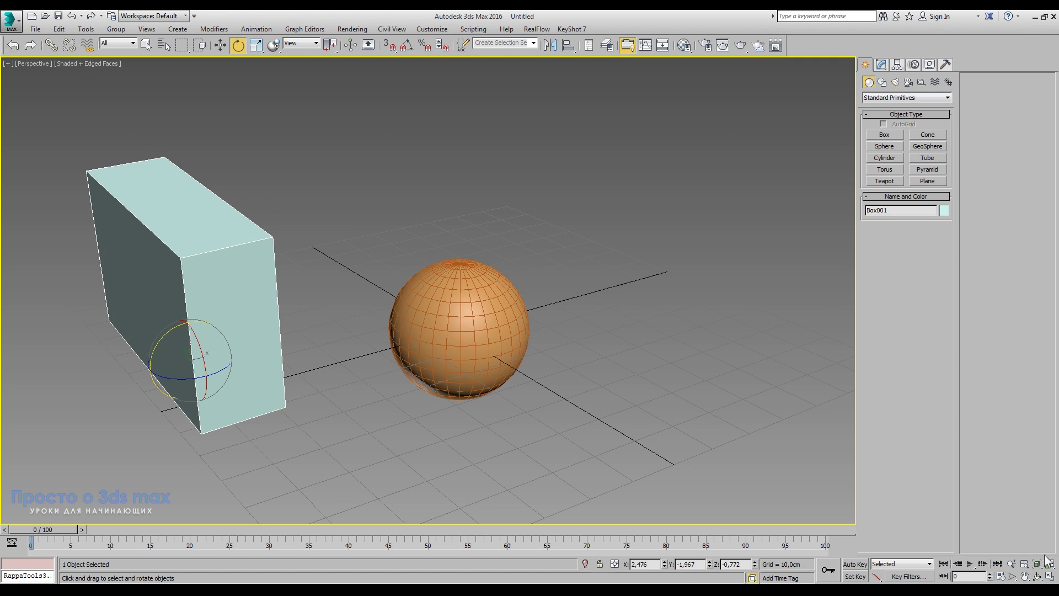
Step: Rotate the box about −5° around Z in the quad views, then re-maximize Perspective
left_click(1050, 577)
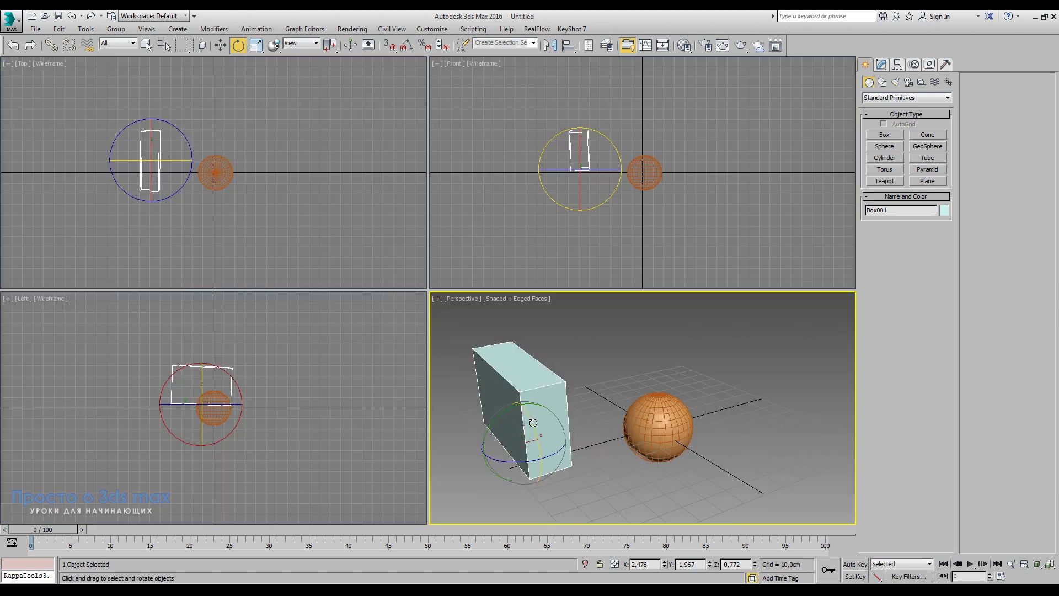
mouse_move(532, 391)
left_mouse_down()
mouse_move(530, 420)
mouse_move(609, 371)
left_mouse_up()
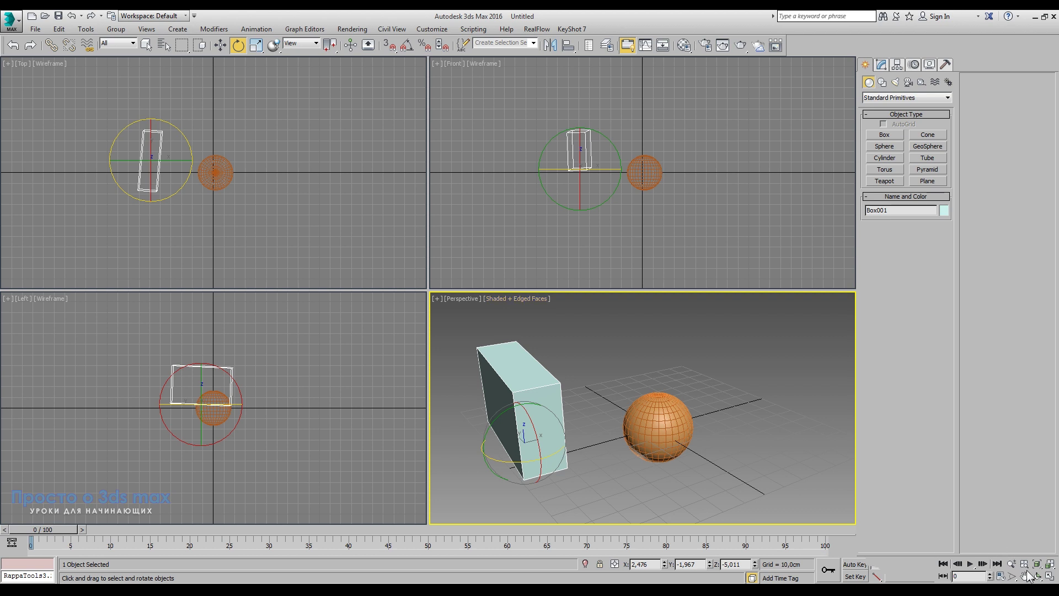
left_click(1050, 577)
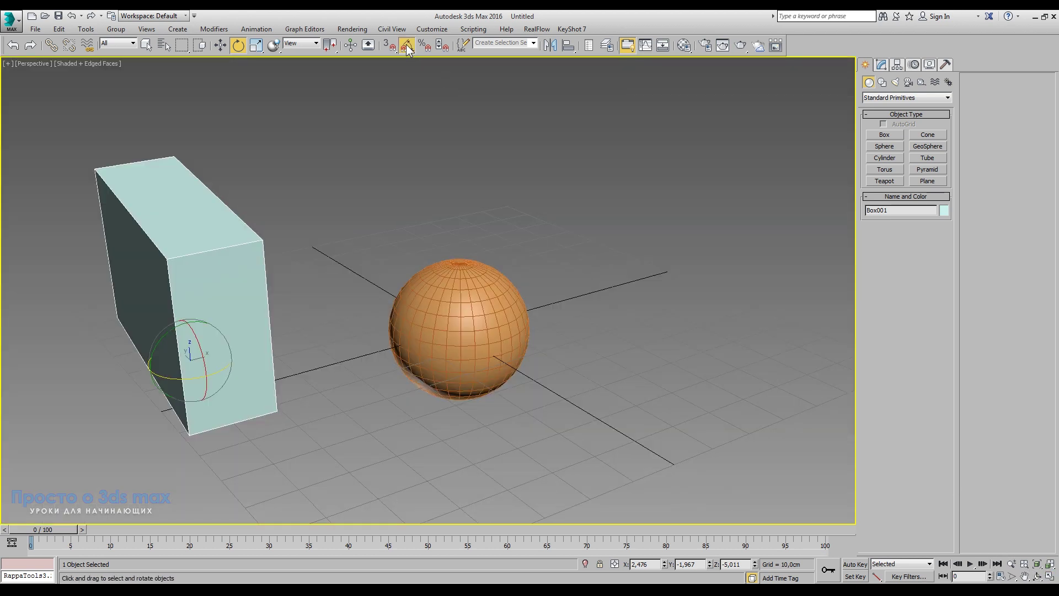
Step: Set the angle snap to 45° and rotate the box about its X axis in snapped steps
right_click(407, 48)
left_click_drag(542, 224, 663, 154)
left_click(653, 235)
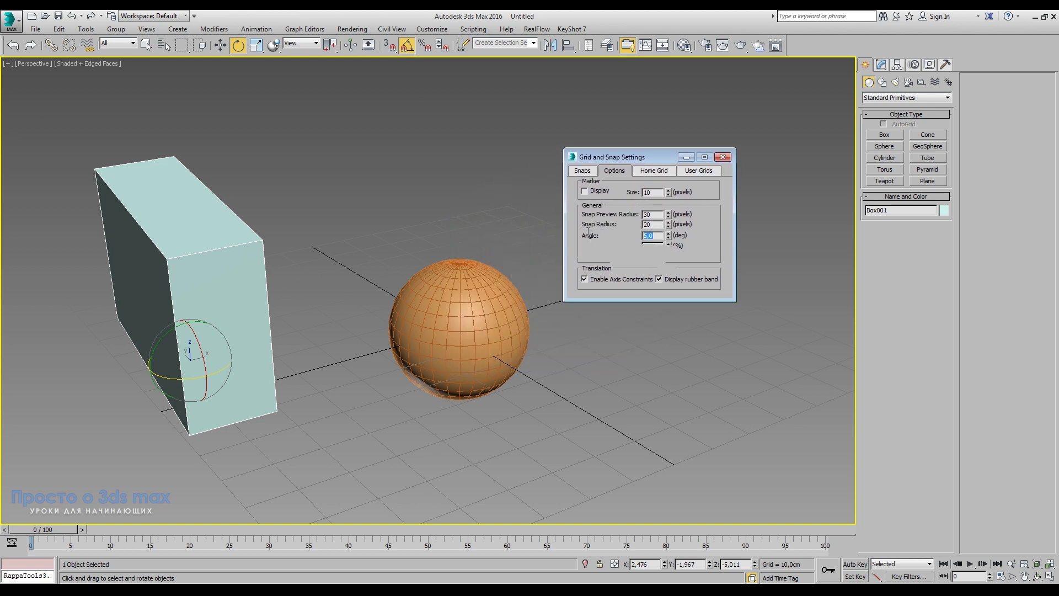
type("45")
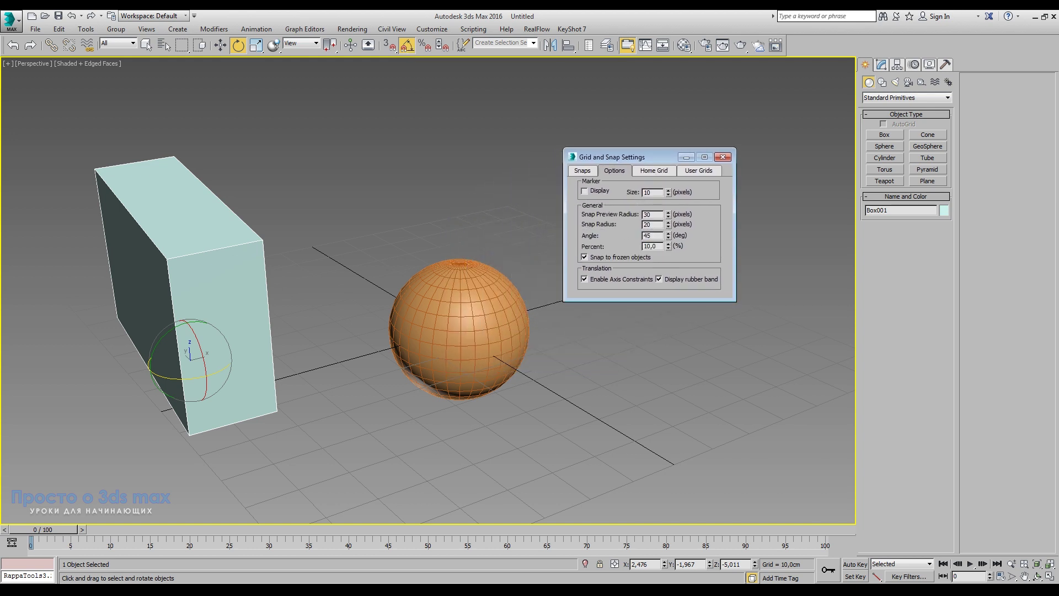
key("Return")
left_click_drag(664, 157, 703, 122)
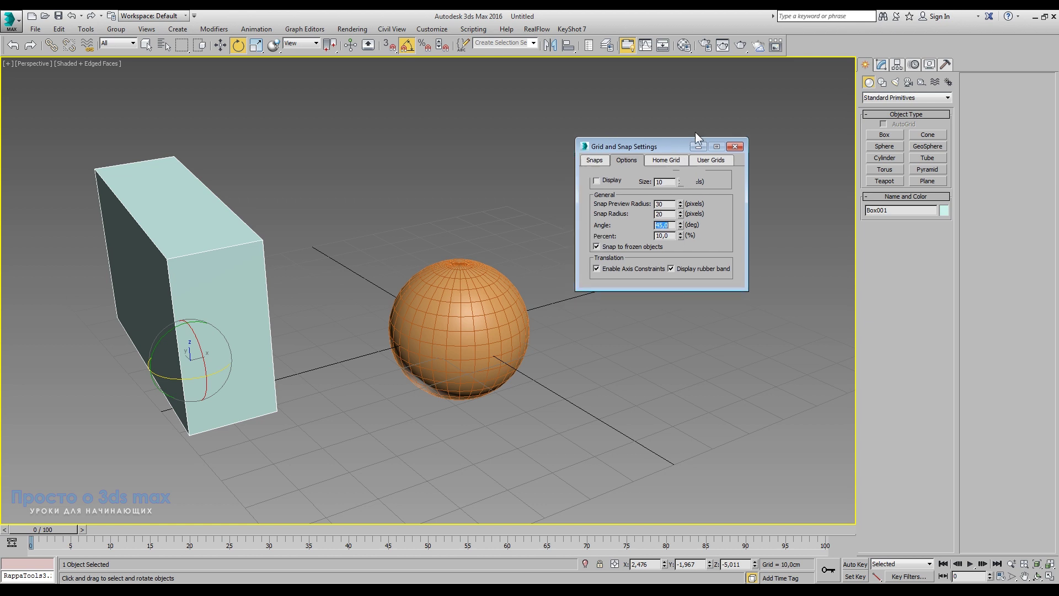
mouse_move(198, 349)
left_mouse_down()
mouse_move(189, 313)
mouse_move(202, 344)
left_mouse_up()
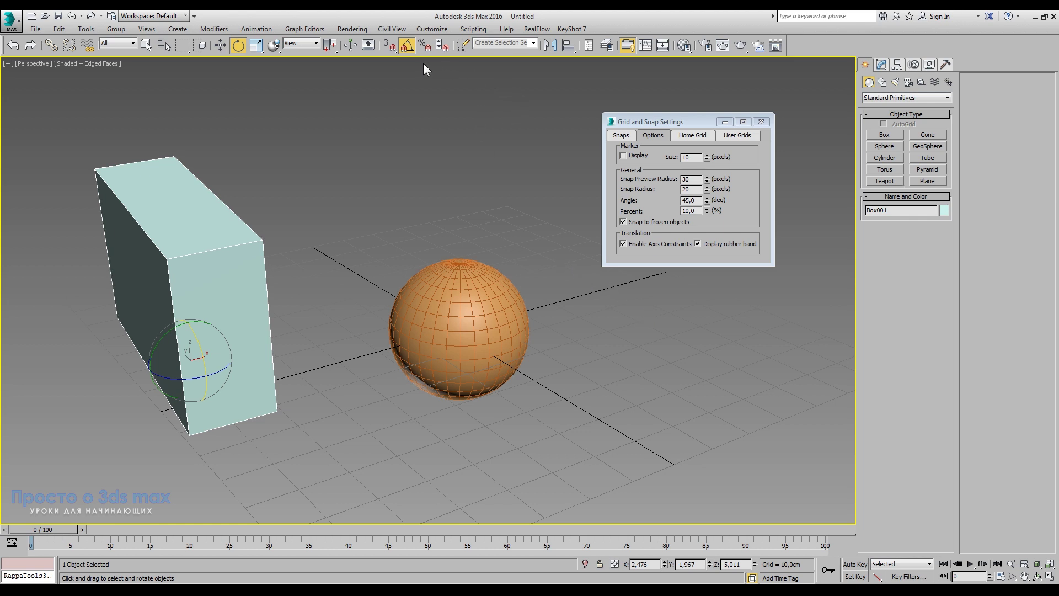
Step: Scale the box uniformly down to about 86% and dismiss the notification popup
left_click(256, 45)
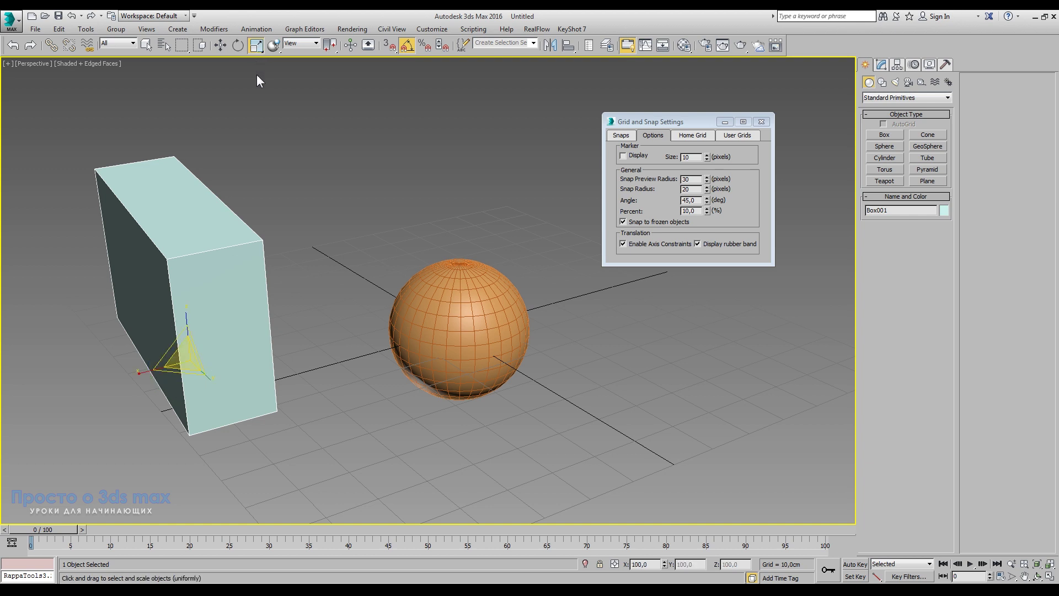
key("r")
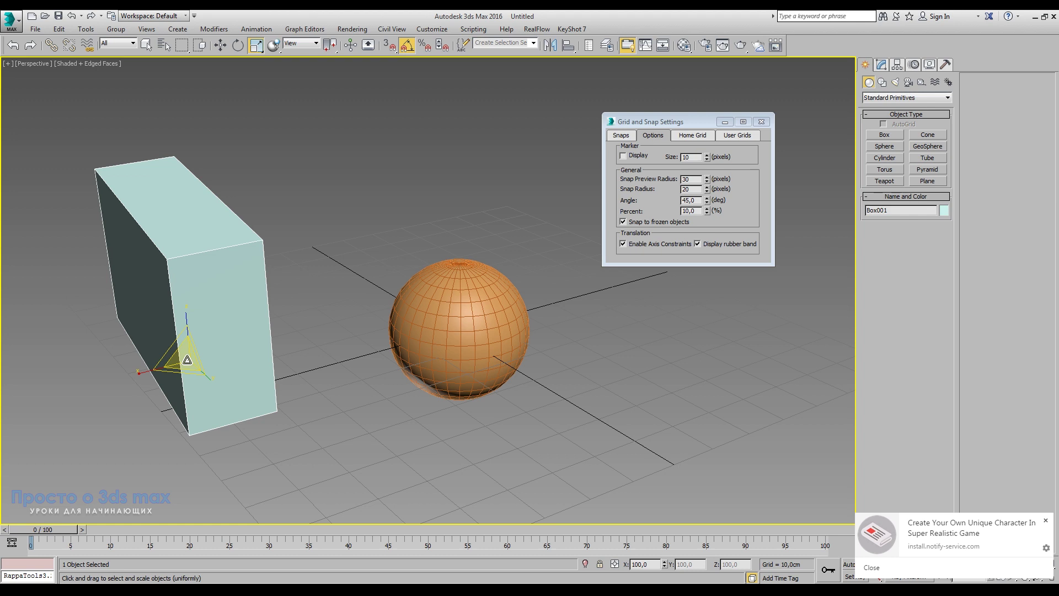
mouse_move(187, 359)
left_mouse_down()
mouse_move(196, 410)
mouse_move(205, 320)
mouse_move(207, 369)
left_mouse_up()
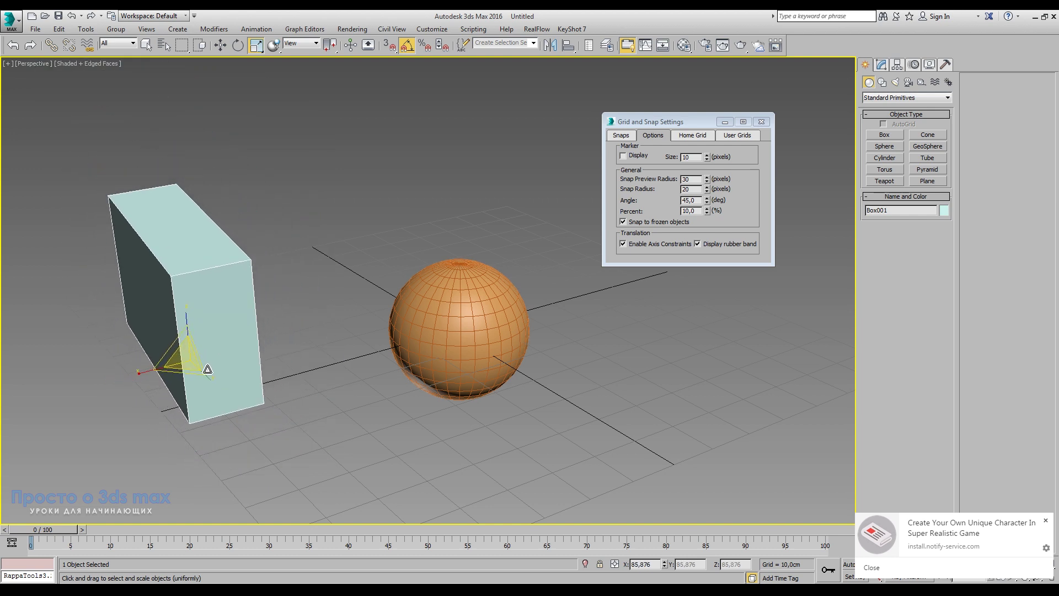
left_click(1046, 520)
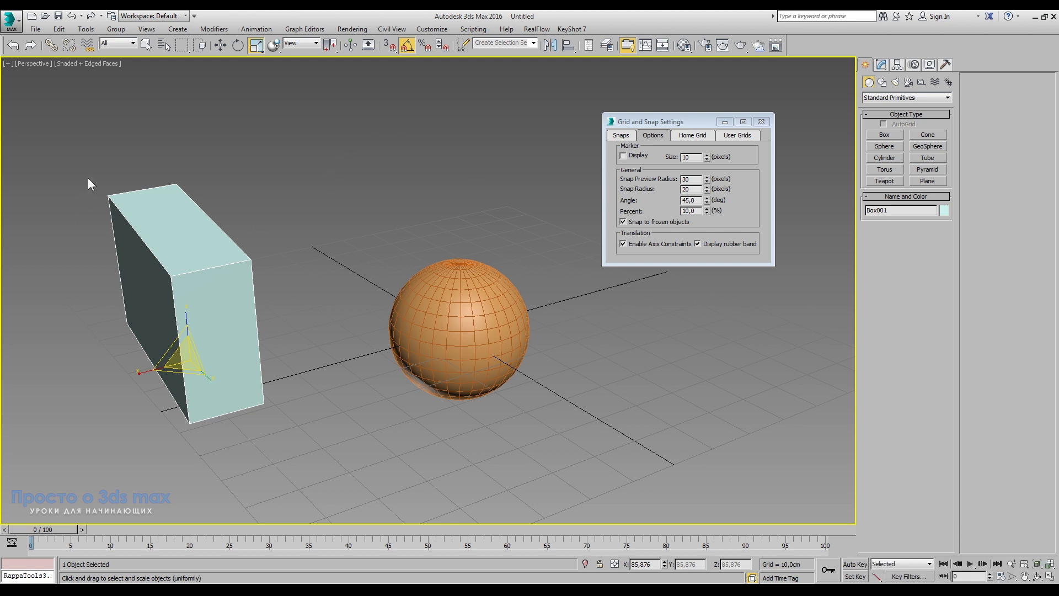
Step: Rotate the box so it tilts upright around its pivot
left_click(237, 45)
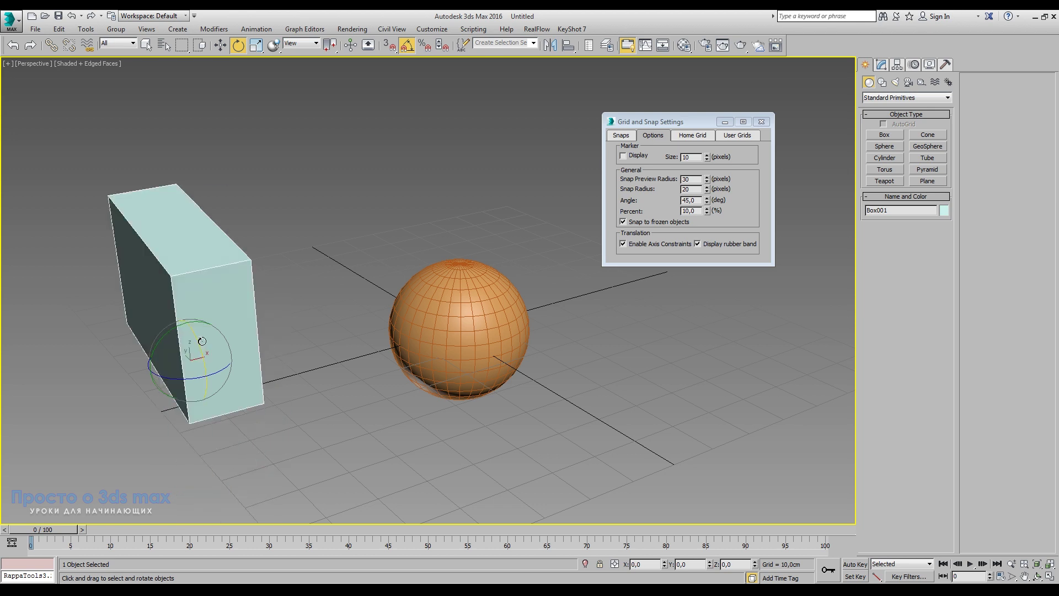
left_click_drag(202, 341, 201, 355)
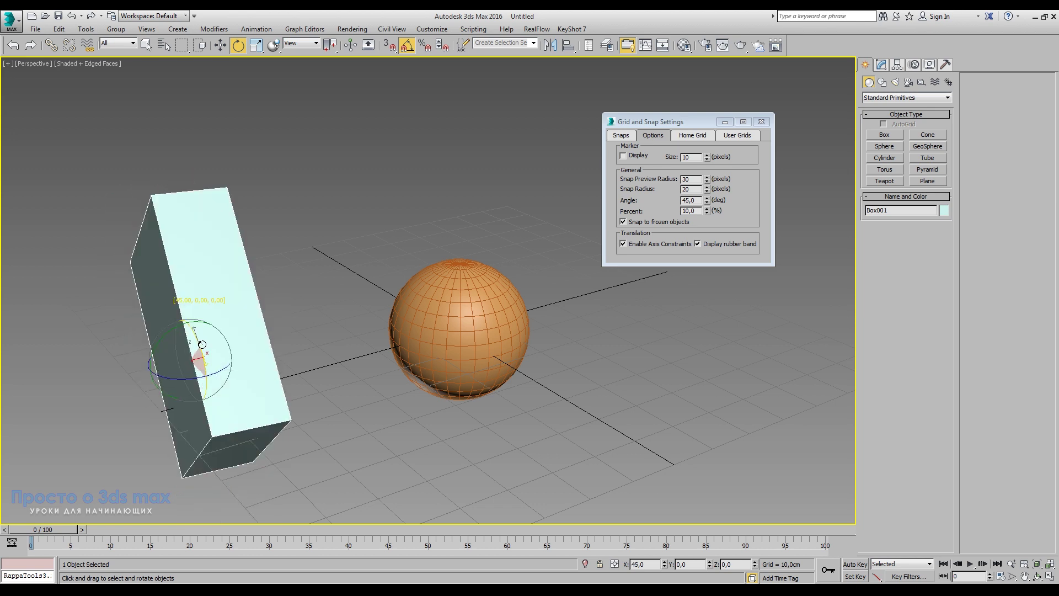
left_click(221, 44)
Step: Stretch the box along its Y axis, then return to uniform scaling
left_click(257, 45)
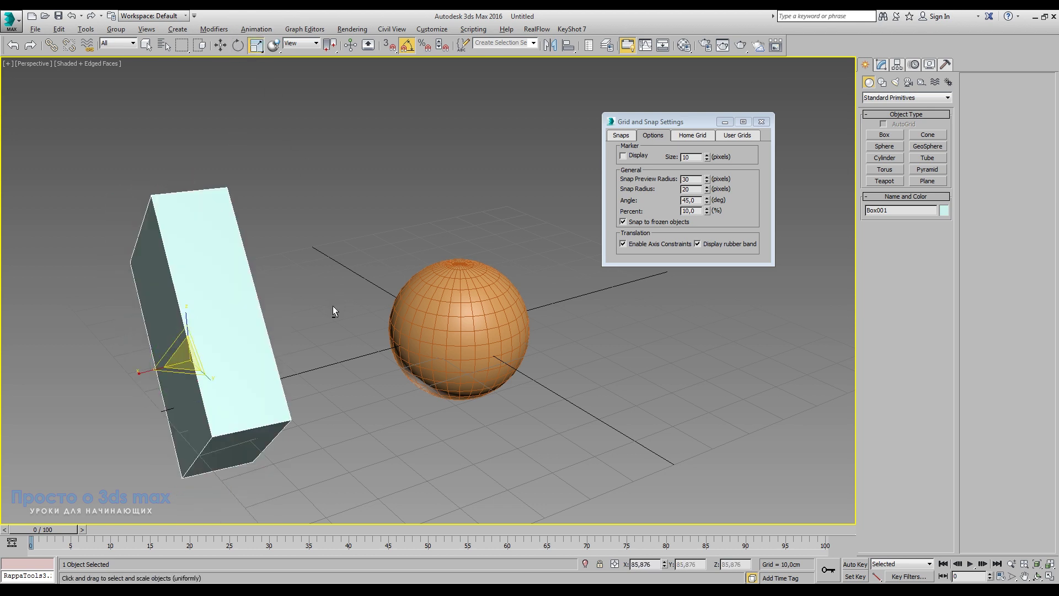
mouse_move(333, 305)
middle_mouse_down("alt")
mouse_move(374, 302)
mouse_move(349, 355)
mouse_move(244, 374)
middle_mouse_up("alt")
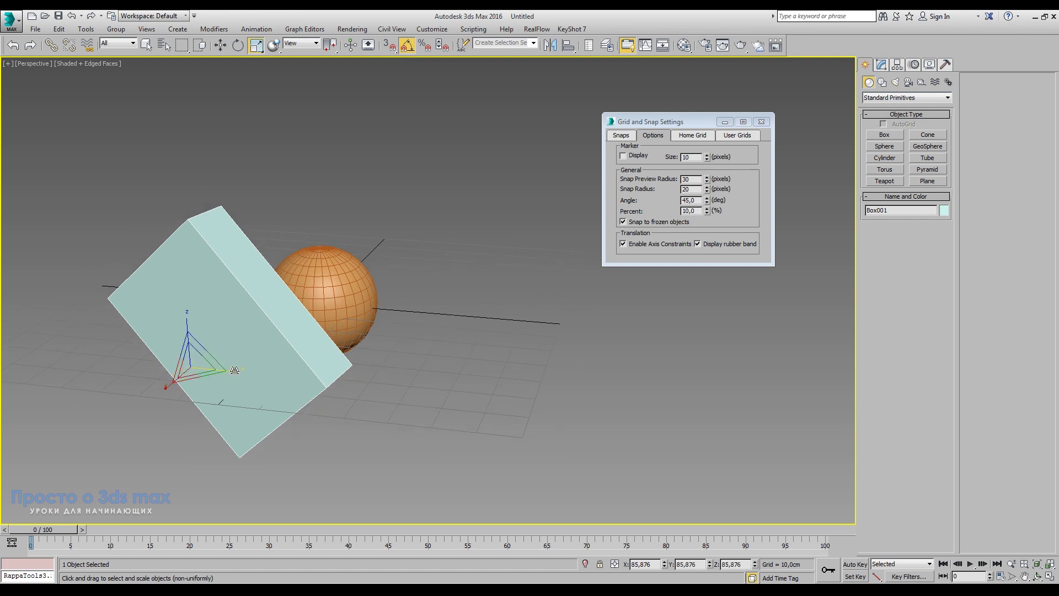
mouse_move(234, 369)
left_mouse_down()
mouse_move(338, 377)
mouse_move(227, 377)
left_mouse_up()
left_click(194, 362)
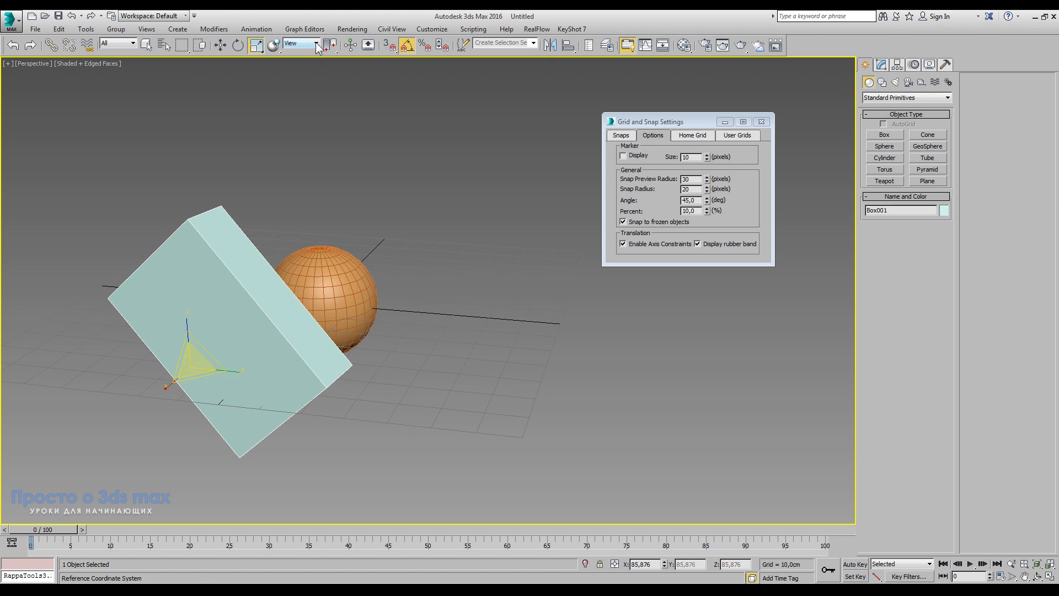
Step: Set the reference coordinate system to Local and stretch the box along local Y
left_click(317, 44)
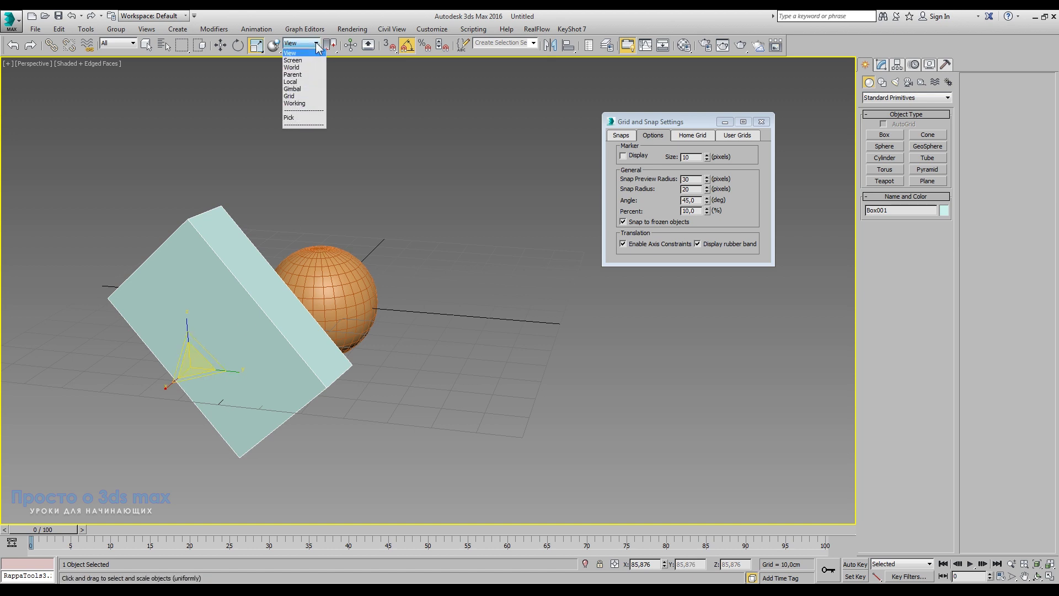
left_click(301, 82)
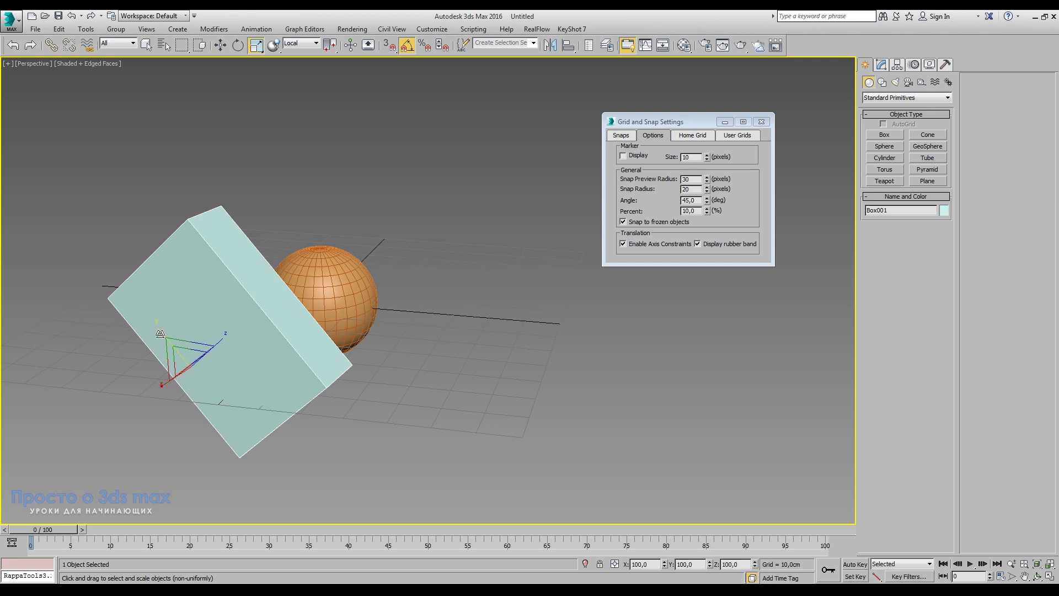
mouse_move(159, 331)
left_mouse_down()
mouse_move(132, 297)
mouse_move(151, 319)
left_mouse_up()
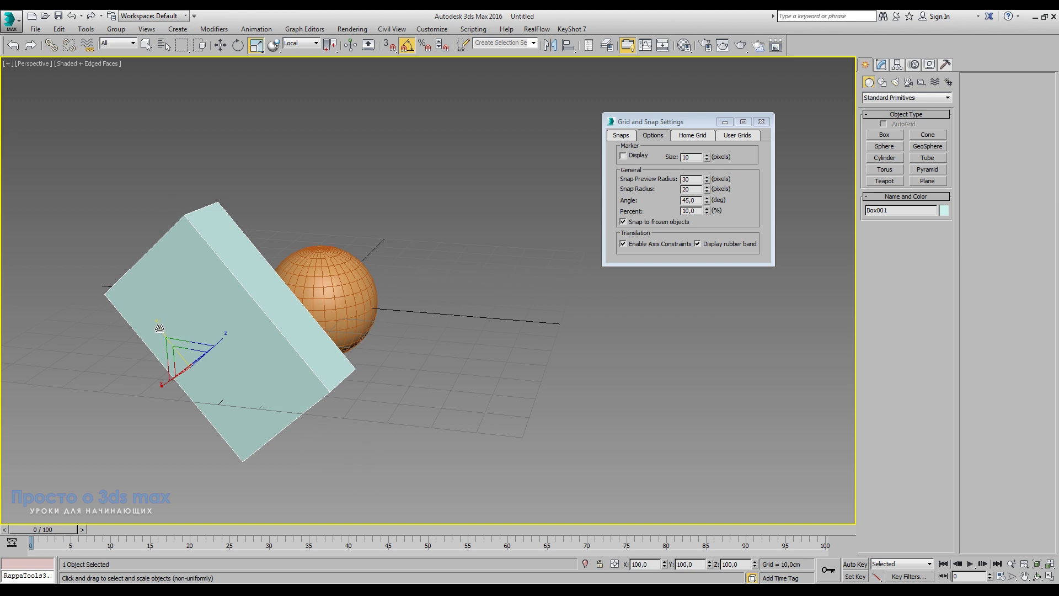
Step: Cancel the local Z stretch and close the Grid and Snap Settings dialog
mouse_move(218, 337)
left_mouse_down()
mouse_move(259, 302)
mouse_move(230, 321)
left_mouse_up()
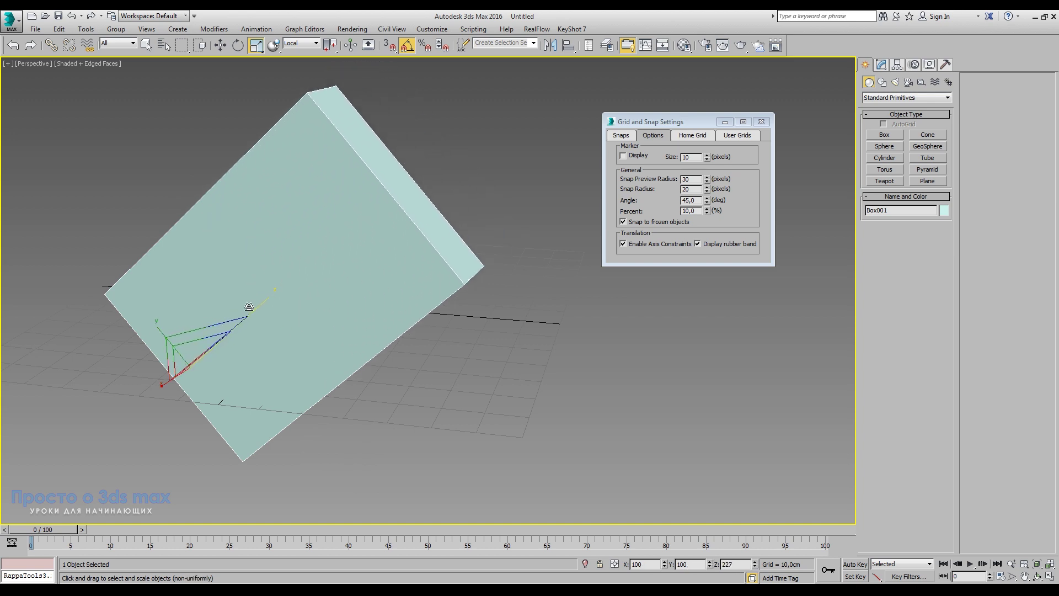
right_click(231, 320)
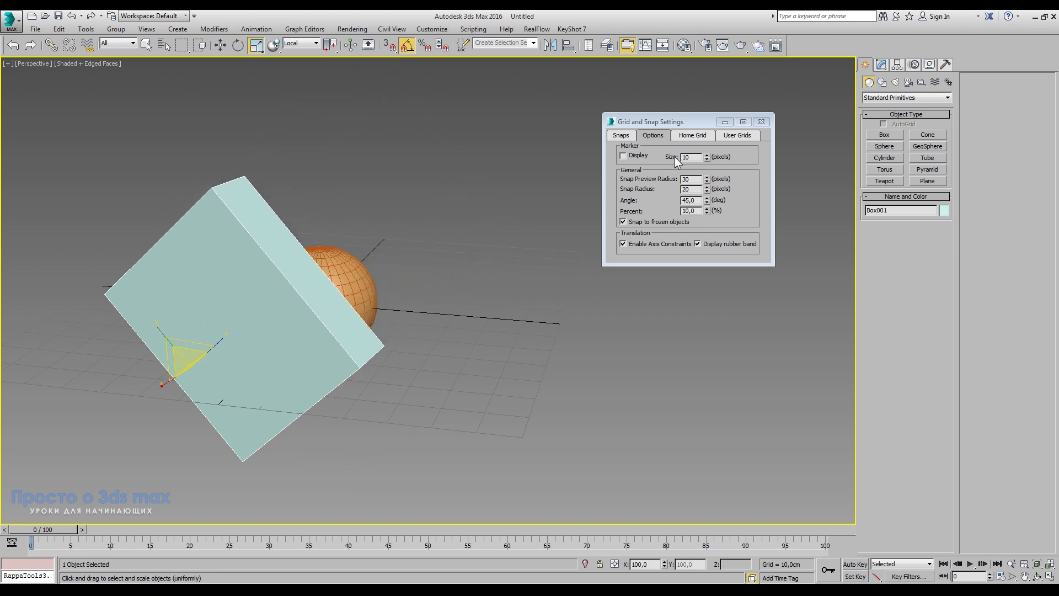
left_click(762, 121)
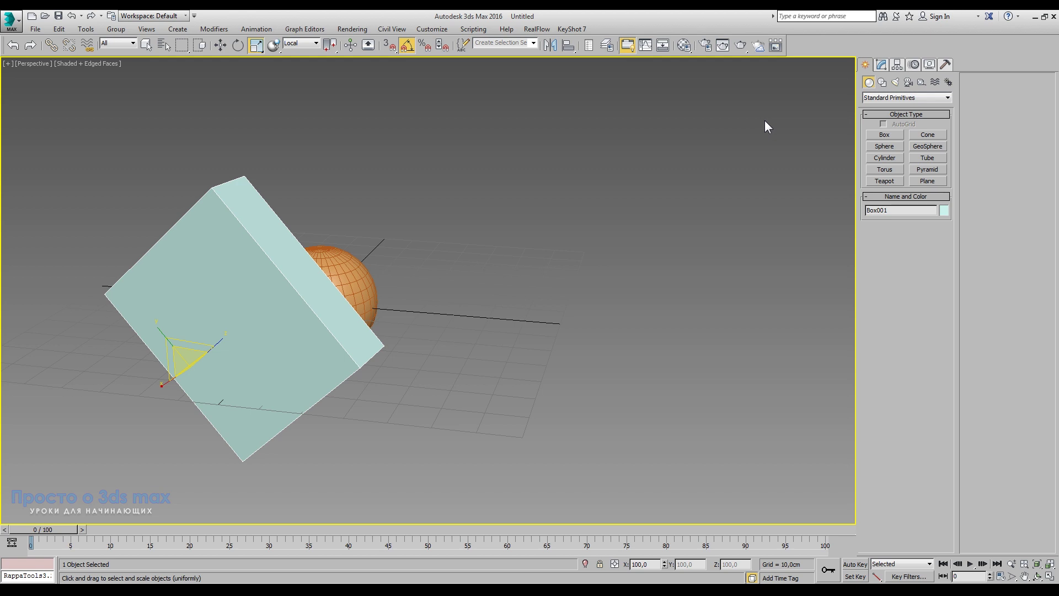
Step: Enter 100 for X, Y and Z in the Scale Transform Type-In, then close it
right_click(258, 52)
left_click_drag(339, 177, 518, 138)
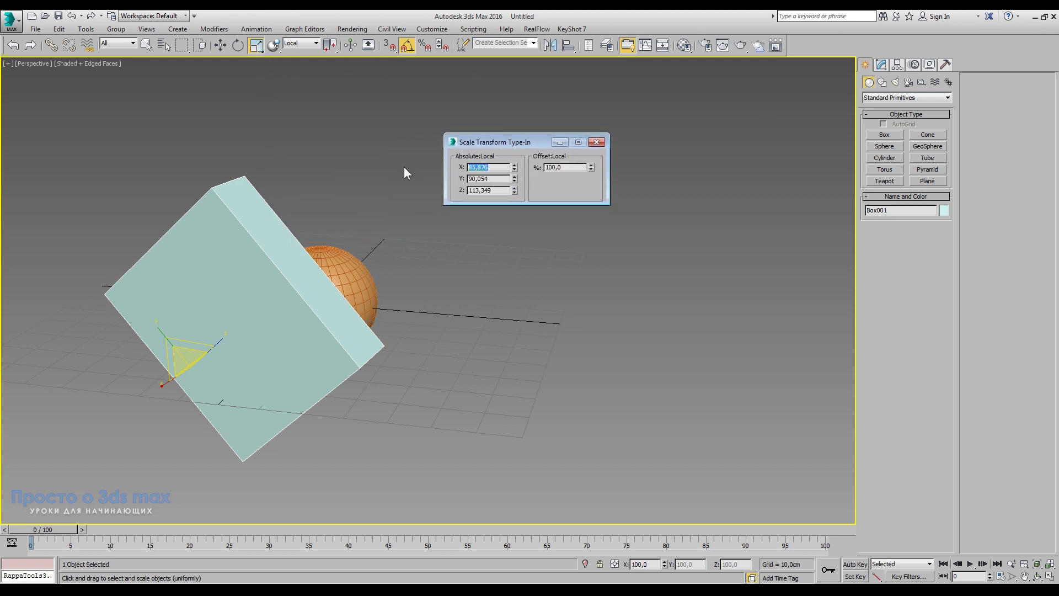
type("100,0")
key("Return")
double_click(494, 180)
type("1")
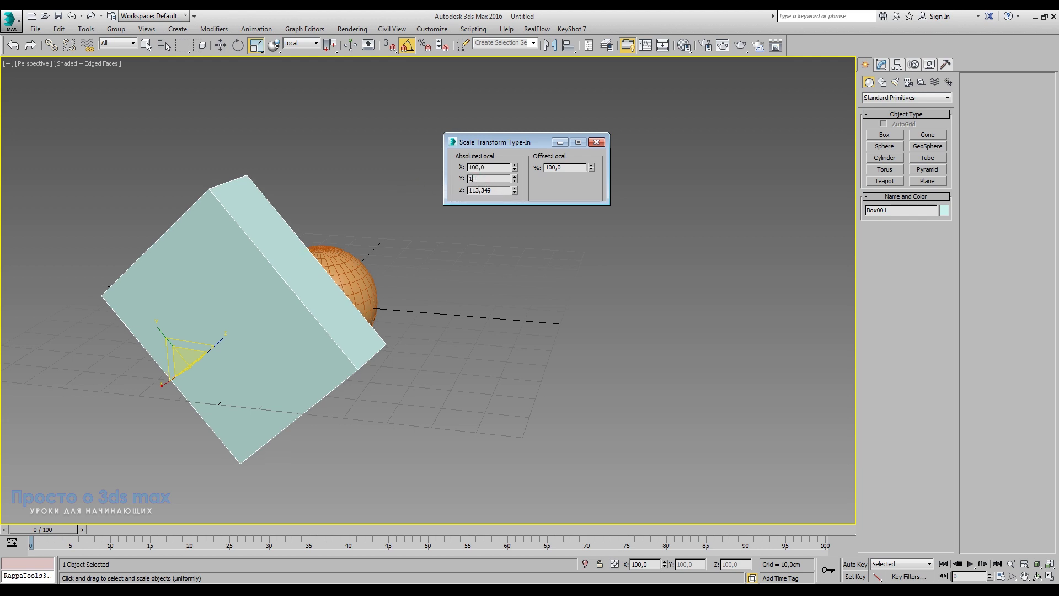
type("00")
key("Return")
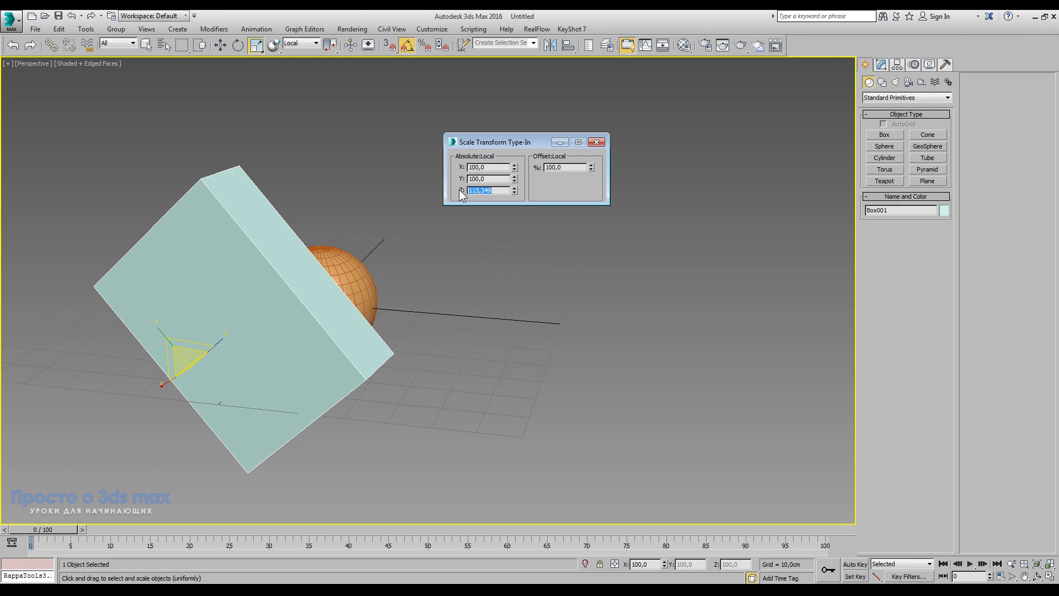
double_click(475, 191)
type("100")
key("Return")
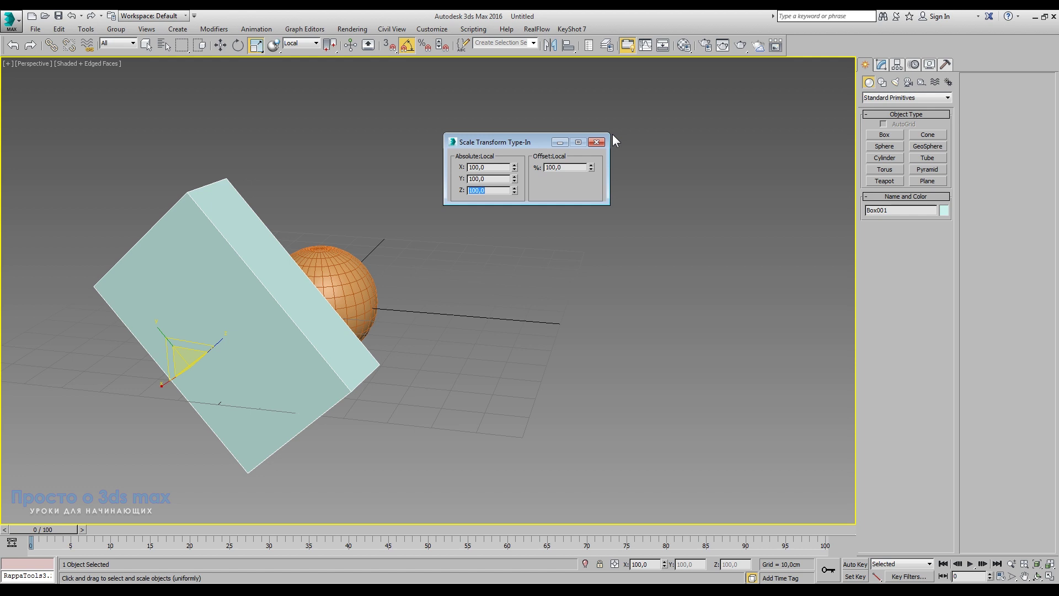
left_click(601, 142)
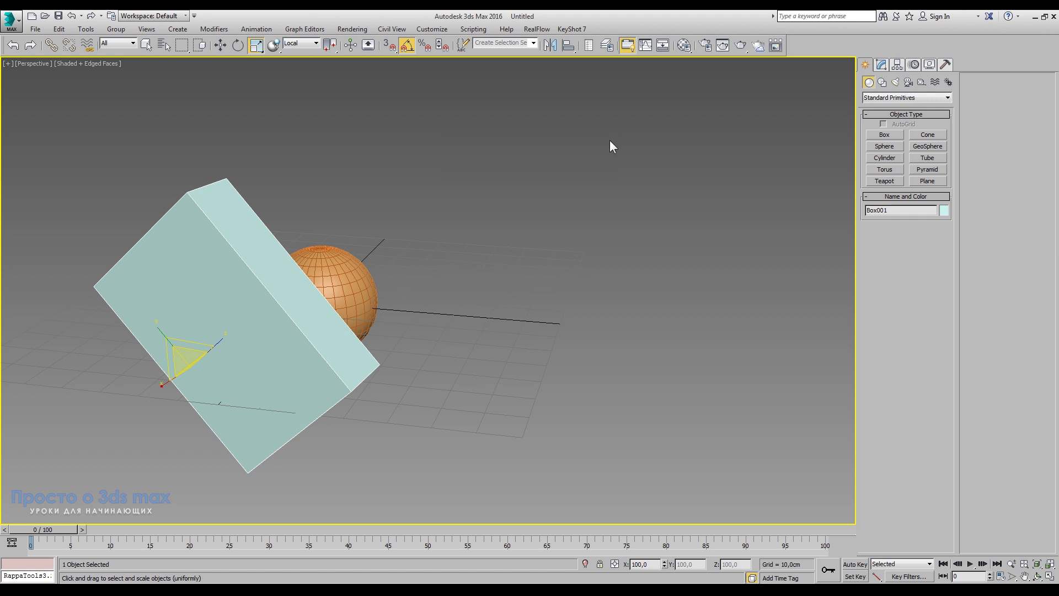